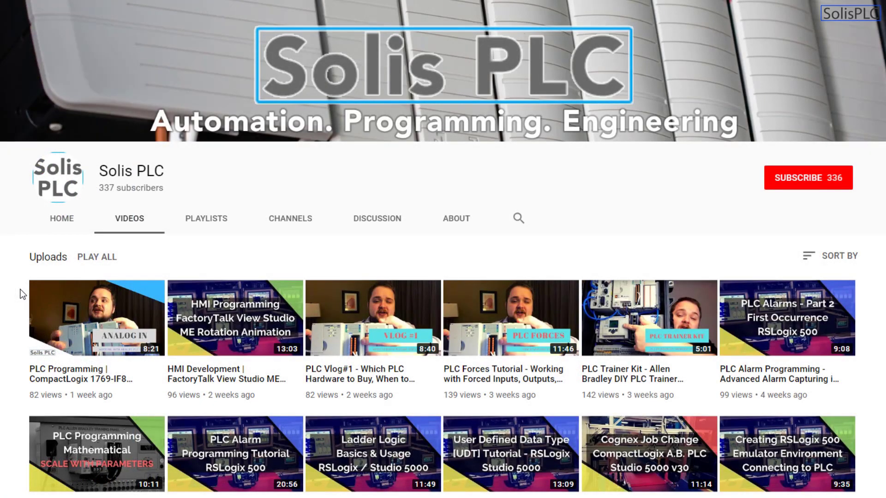
Browse the channel's Videos grid, then subscribe and enable the notification bell
scroll(18, 308, "down", 4)
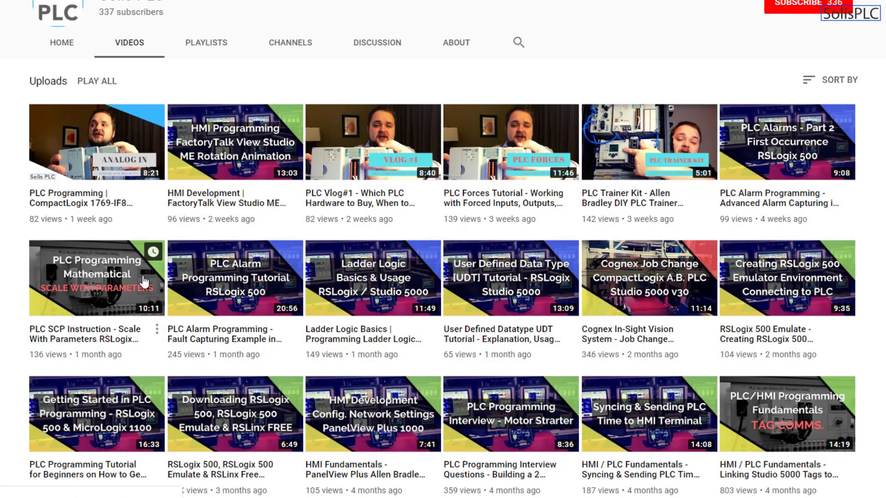
scroll(144, 283, "down", 8)
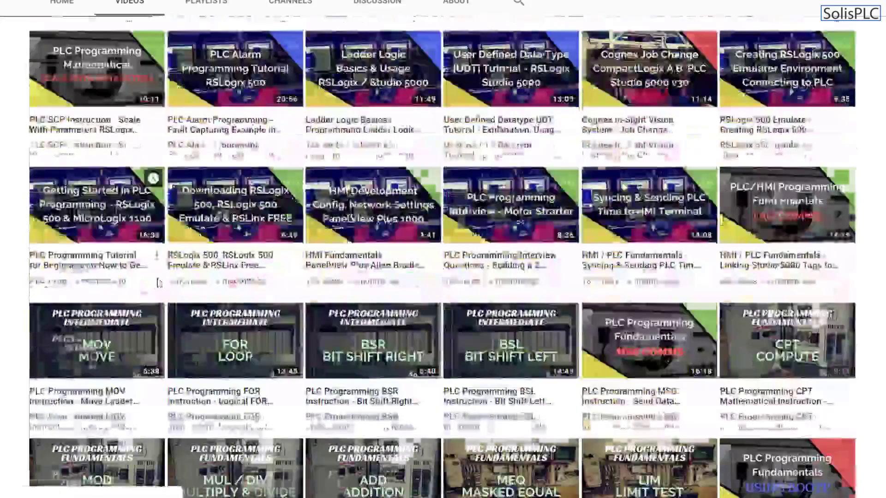
scroll(180, 287, "up", 10)
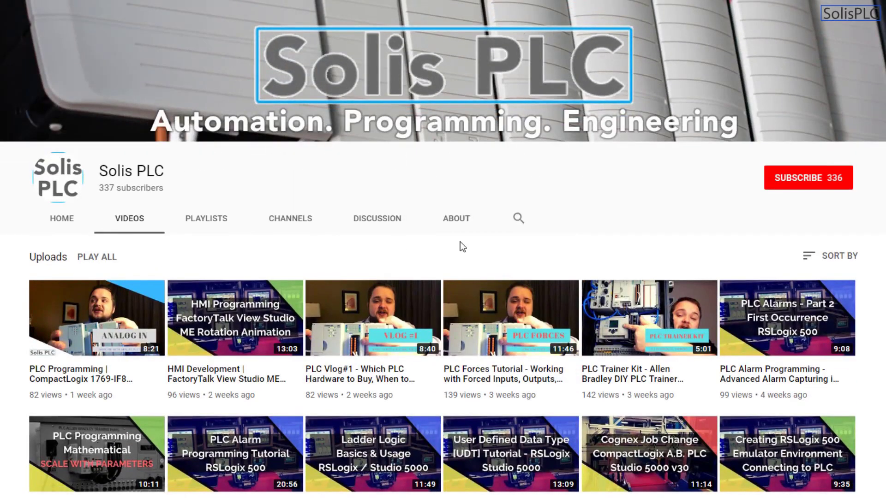
left_click(798, 185)
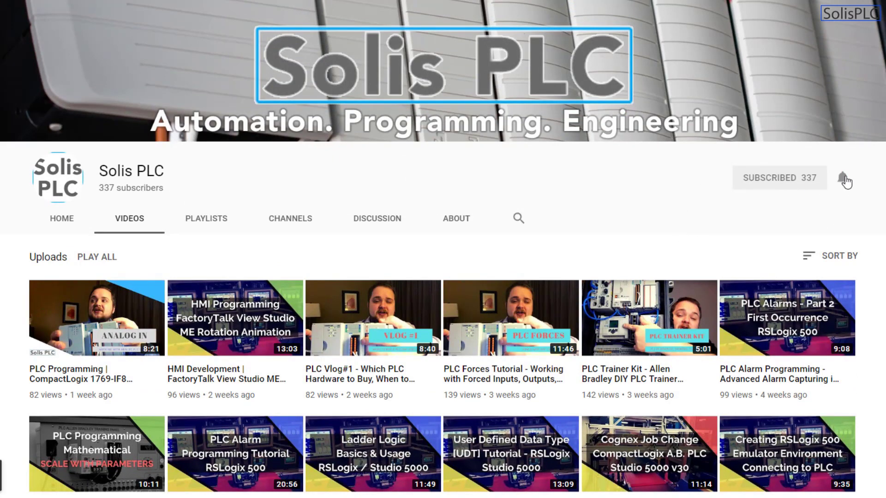
left_click(844, 180)
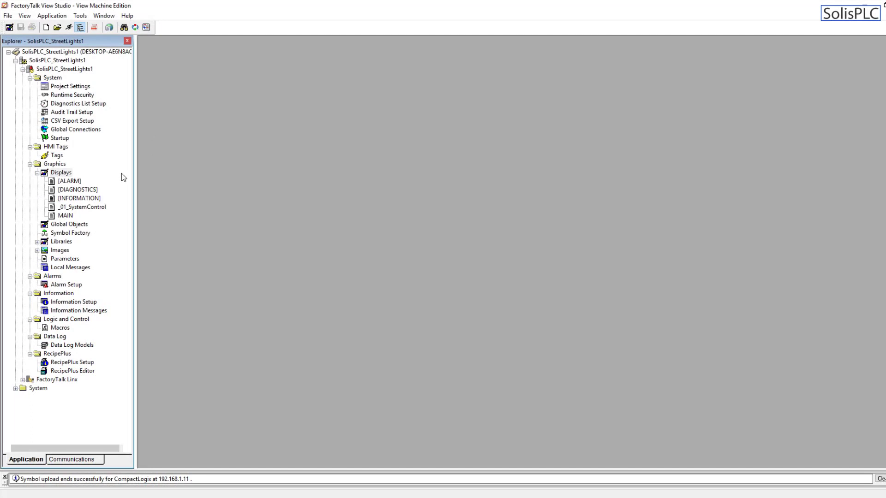
Add a new Untitled display from the Displays folder and nudge its window down-right
right_click(66, 174)
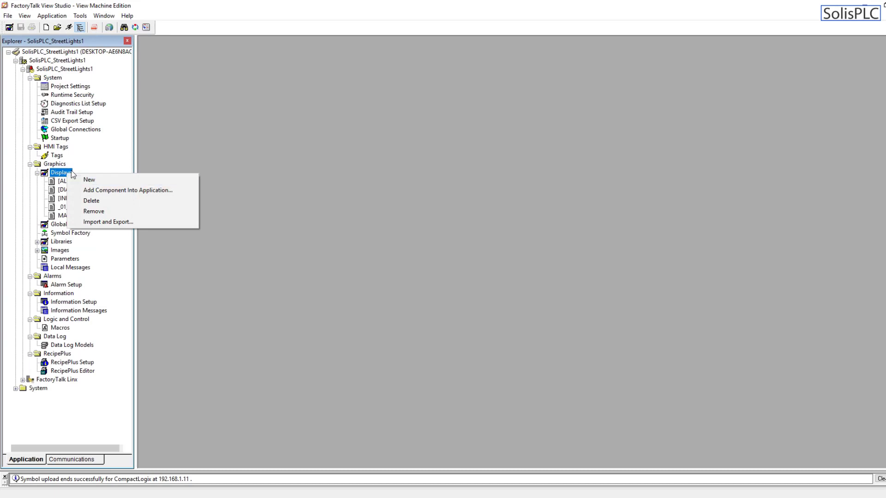
left_click(90, 180)
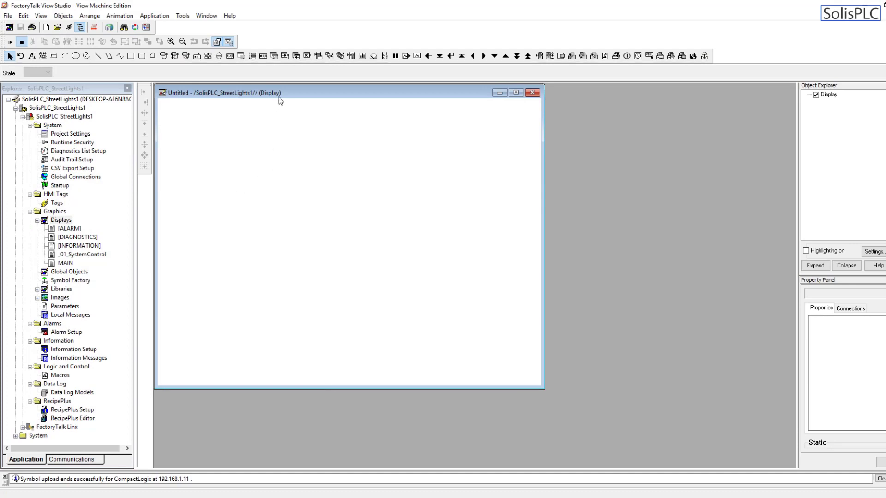
left_click_drag(279, 96, 289, 108)
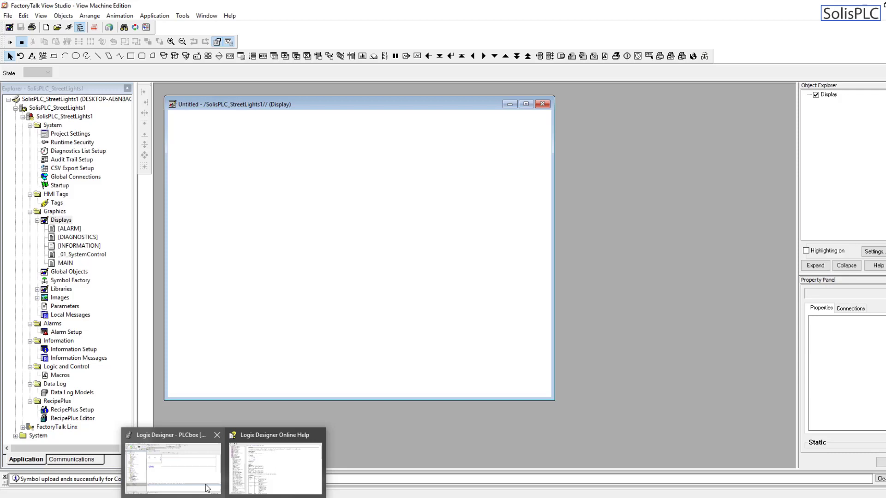
Add a MOV instruction to rung 0 of _11_DifferentStates in Logix Designer
left_click(193, 473)
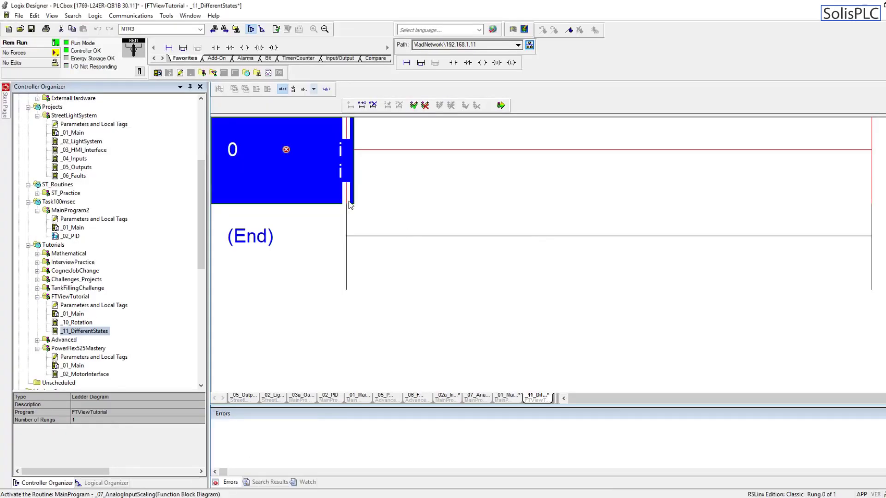
left_click(331, 230)
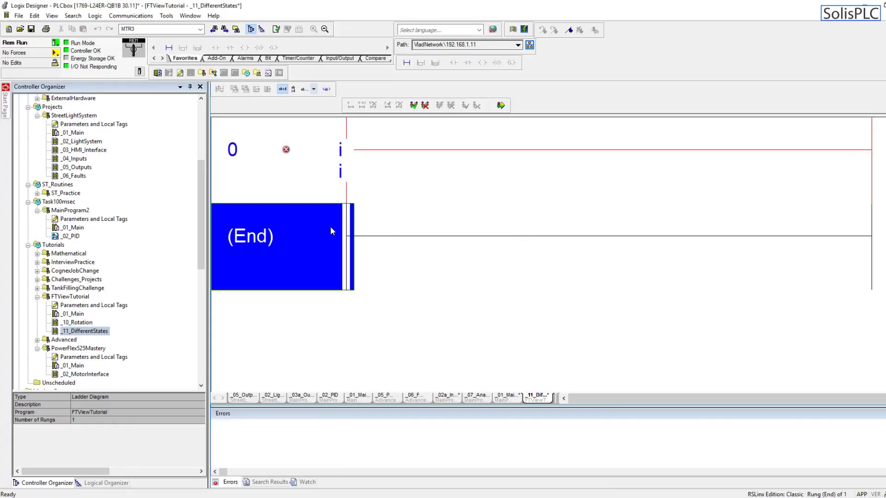
left_click(322, 185)
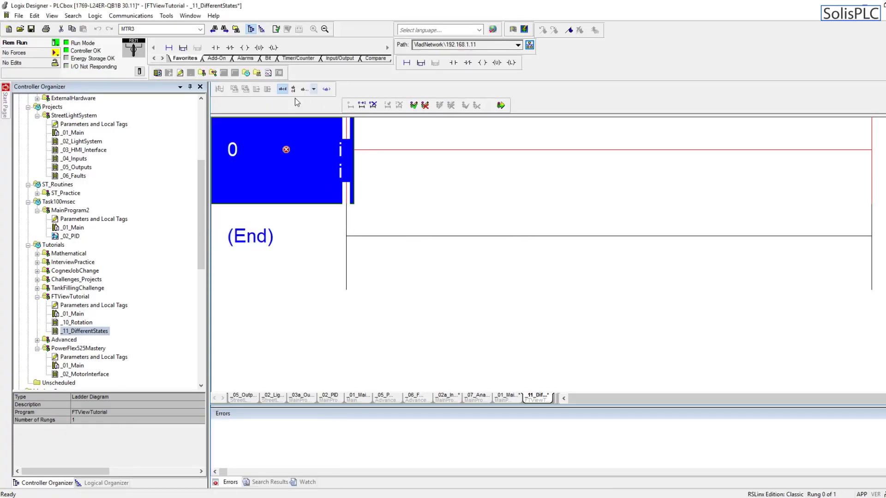
left_click(216, 47)
double_click(428, 162)
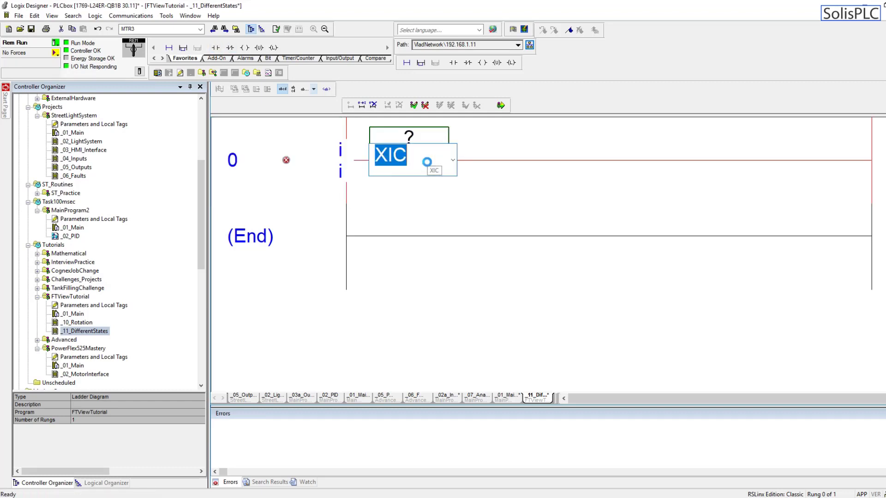
type("MOV")
key("Return")
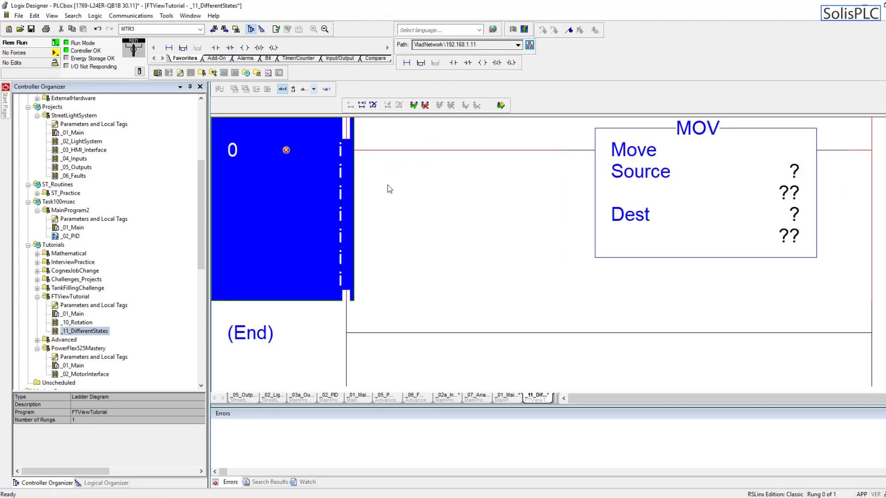
Set the MOV's Source to 0 and its Dest to StatusInt
double_click(769, 175)
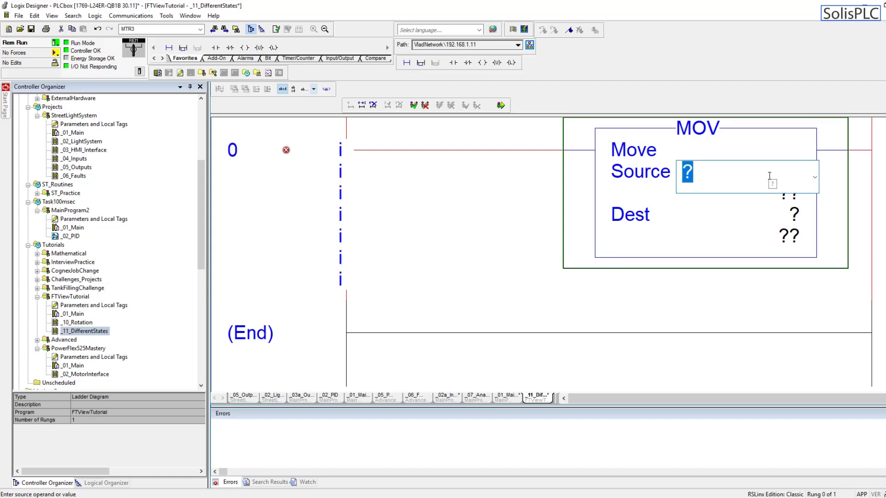
type("0")
key("Return")
double_click(706, 217)
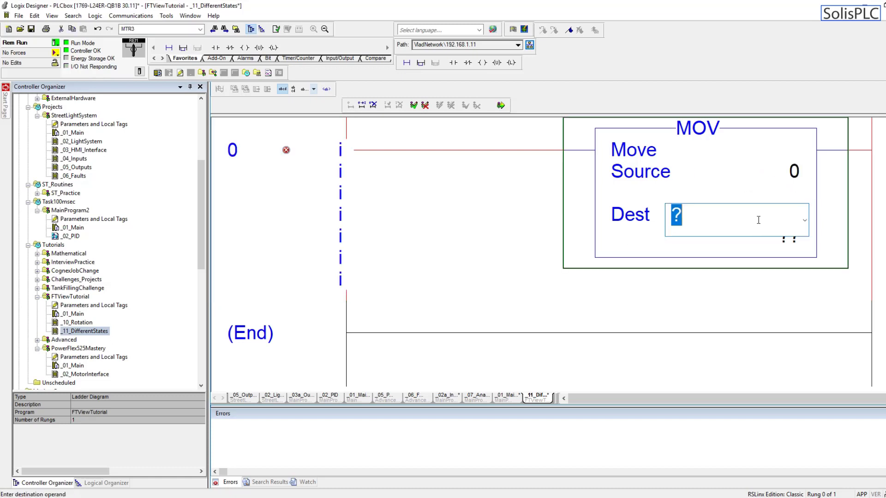
type("Stat")
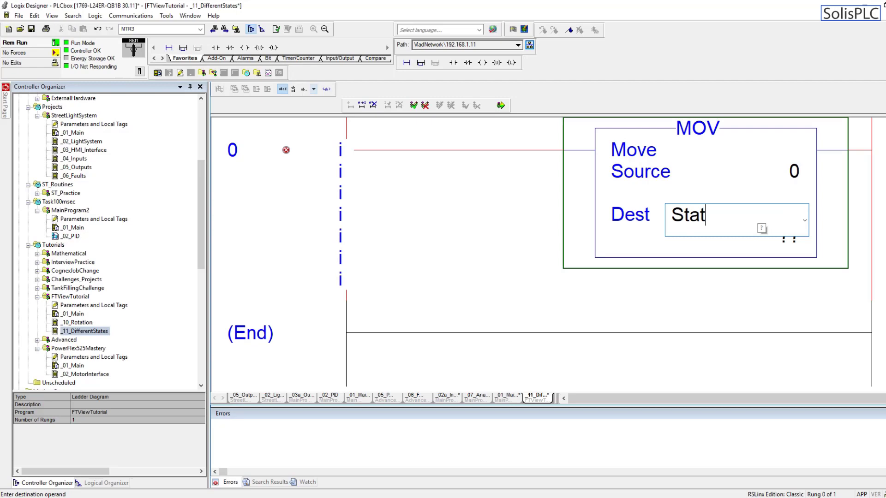
type("usBit")
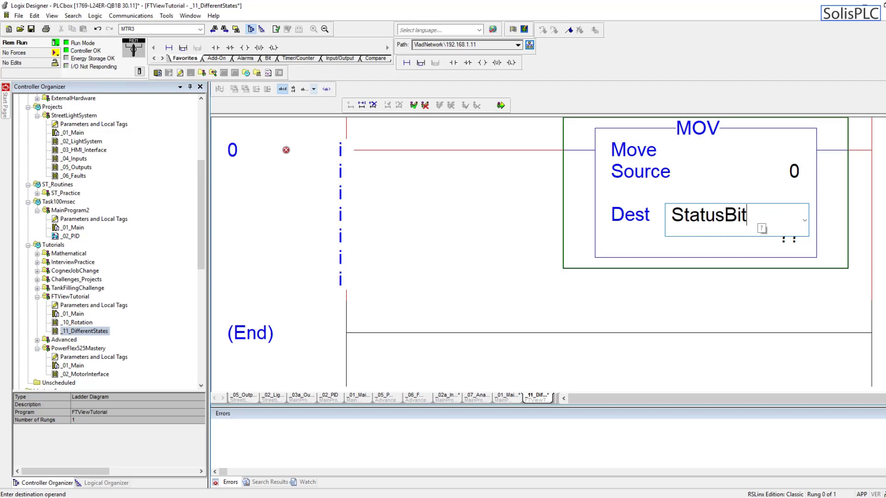
key("BackSpace")
key("BackSpace")
key("BackSpace")
type("Int")
key("Return")
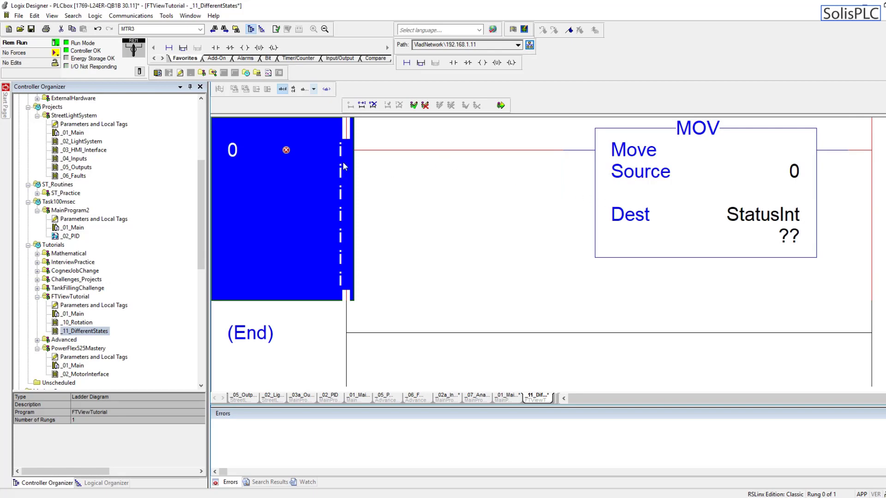
Wrap the MOV in a branch and paste a copy of it onto the lower leg
left_click(183, 47)
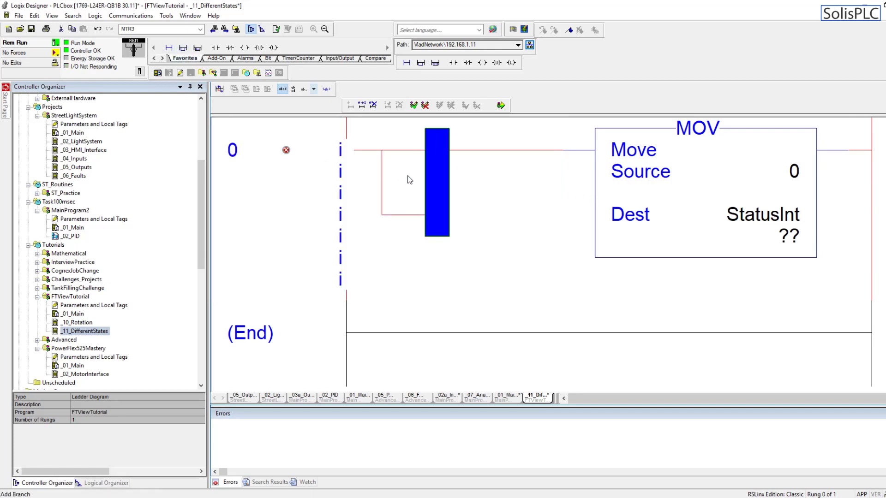
left_click_drag(435, 170, 858, 149)
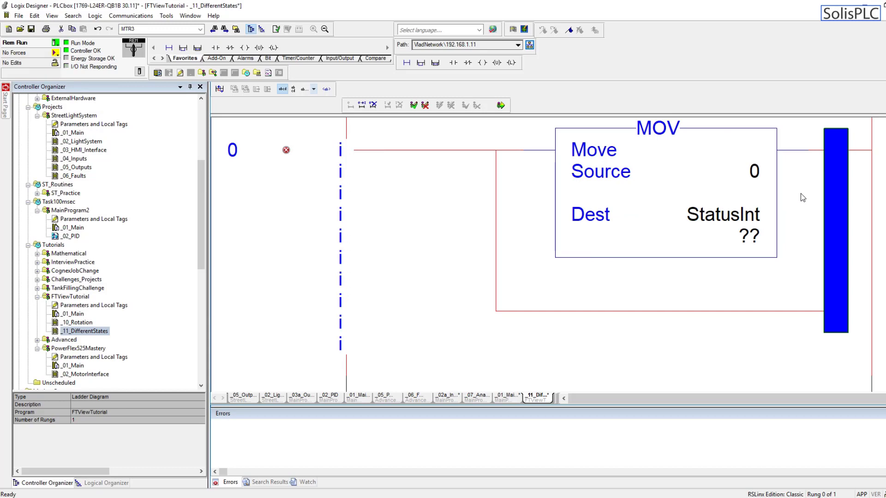
left_click(771, 182)
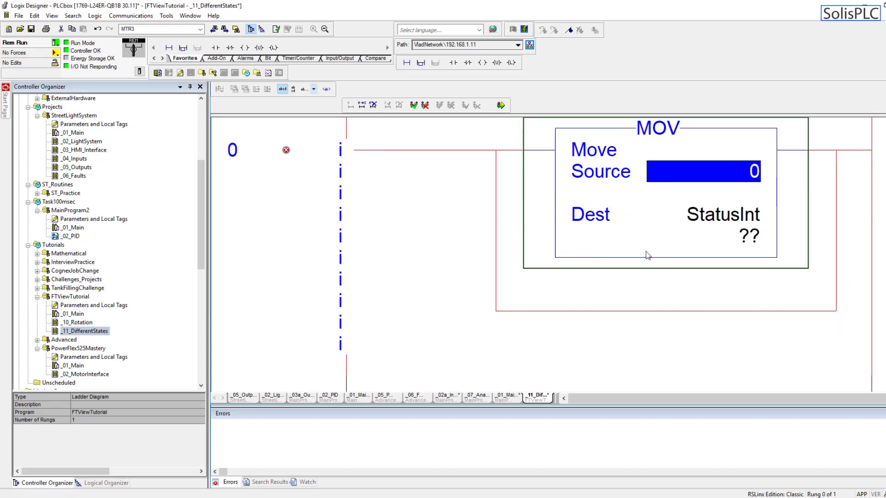
left_click(496, 310)
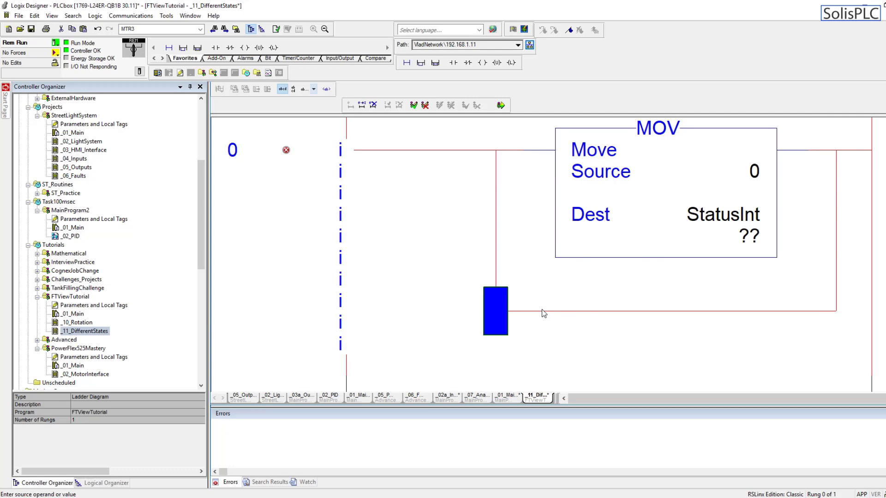
key("ctrl+v")
Set the branch MOVs' Source values to 1 and 2
scroll(508, 281, "up", 5)
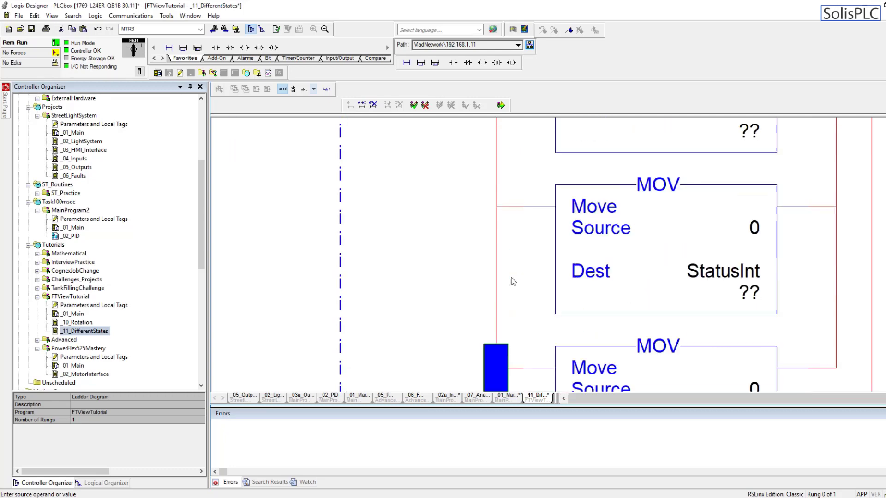
left_click(749, 329)
type("1")
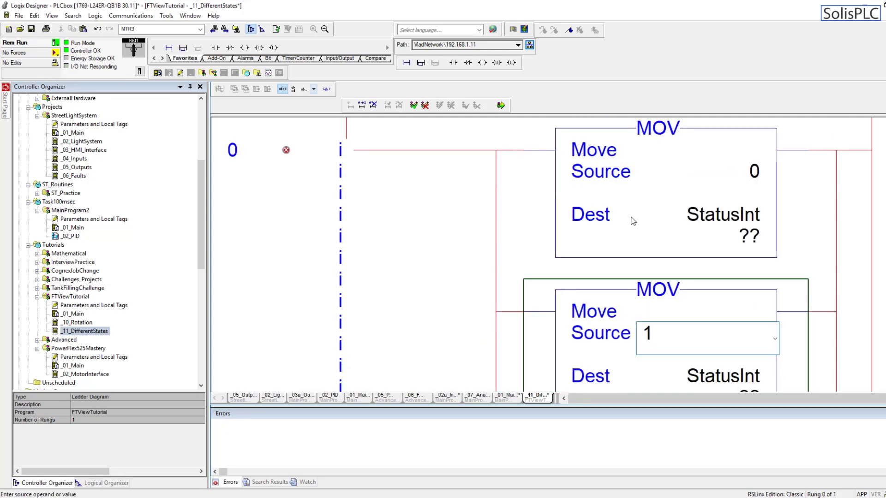
key("Return")
scroll(752, 323, "down", 3)
left_click(756, 295)
type("2")
left_click(652, 194)
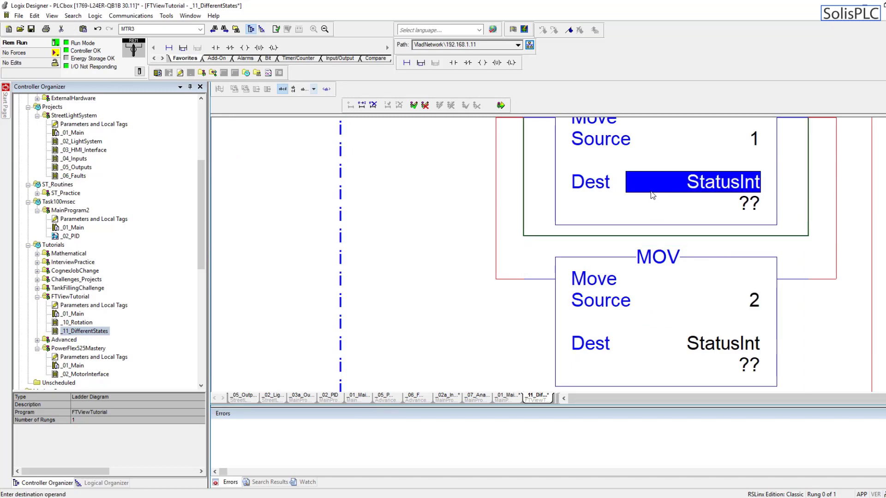
scroll(651, 197, "down", 5)
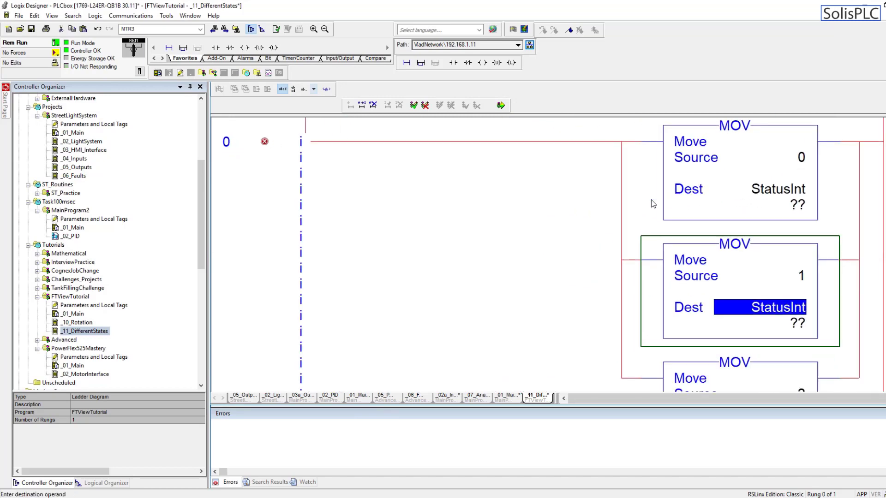
left_click(625, 156)
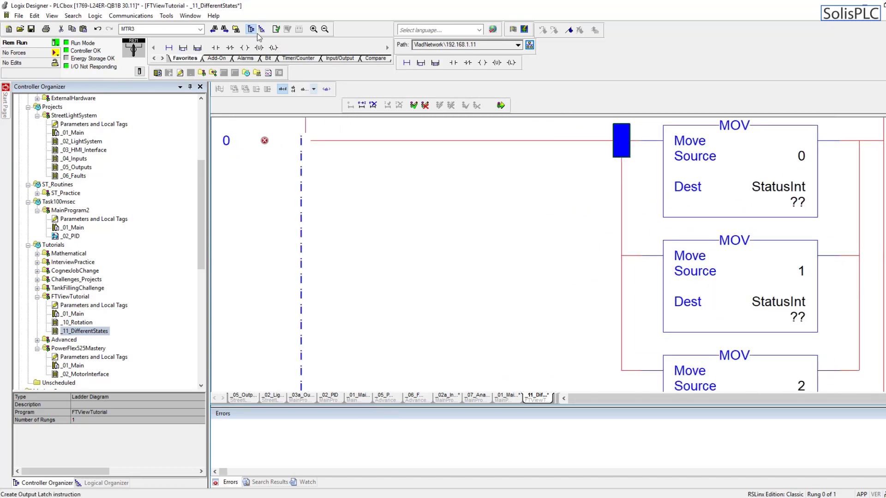
Insert contacts ahead of the first two MOVs and tag the top one Condition[0]
left_click(215, 48)
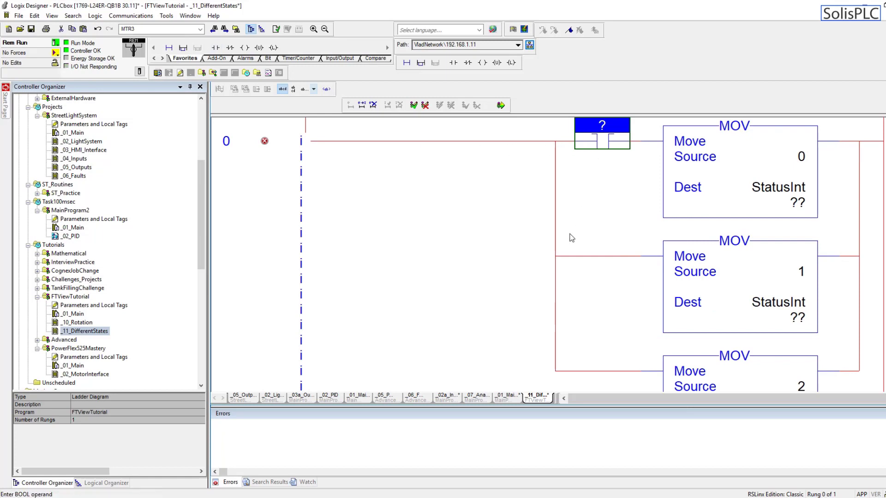
left_click(556, 255)
key("ctrl+v")
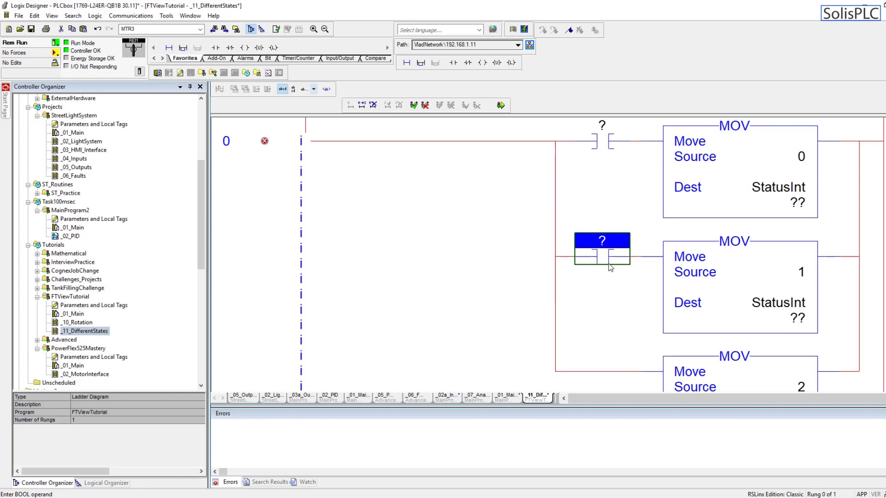
double_click(601, 140)
type("Con")
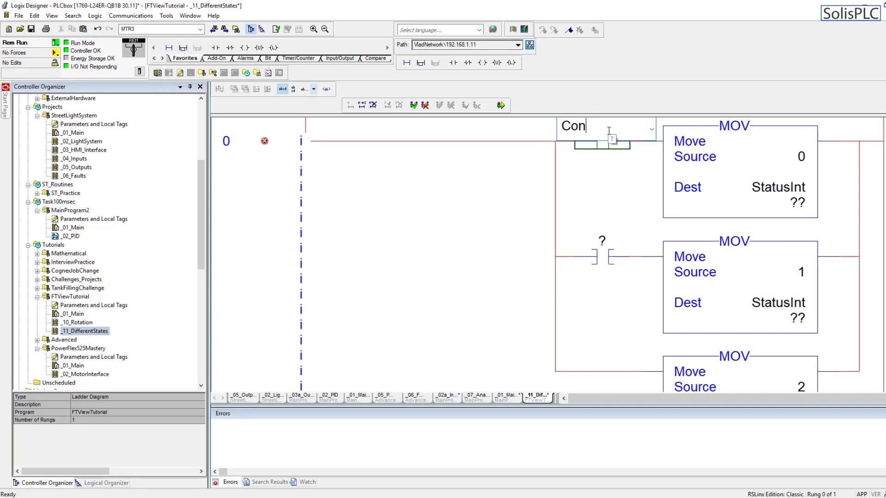
type("dition[0]")
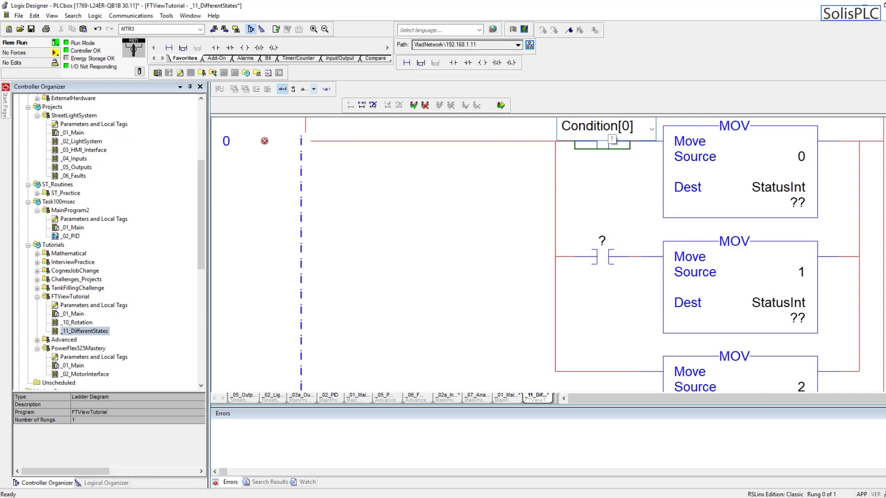
key("Return")
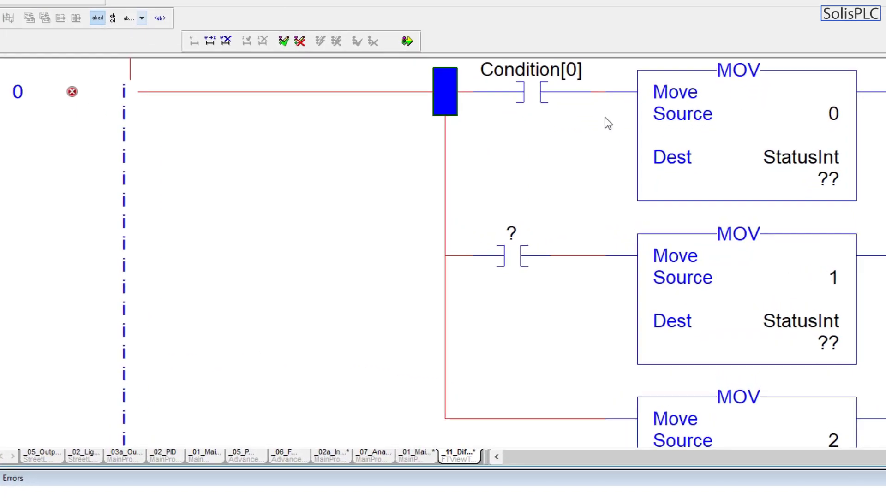
Create the Condition tag as a BOOL array of size [12]
left_click(579, 125)
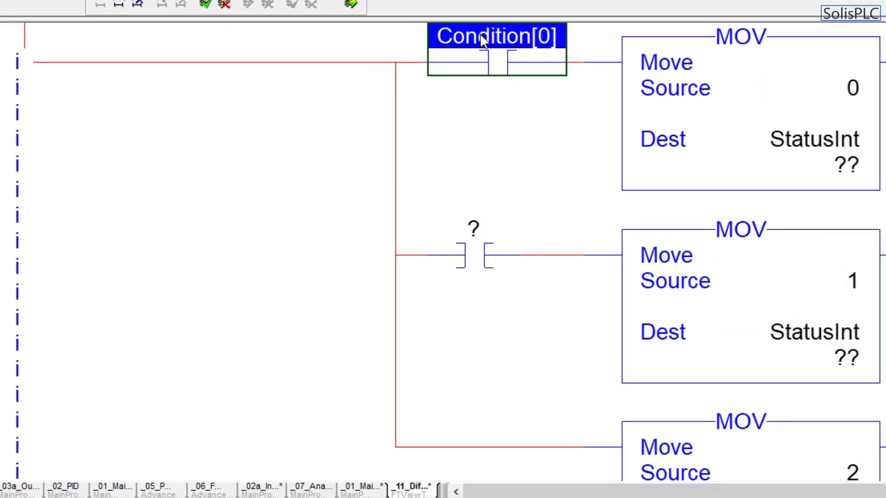
left_click(540, 164)
right_click(576, 124)
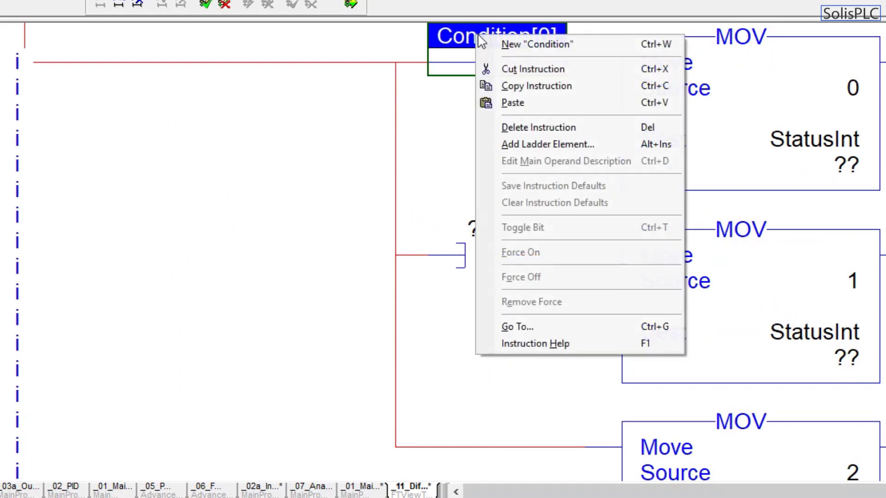
left_click(530, 46)
left_click(237, 252)
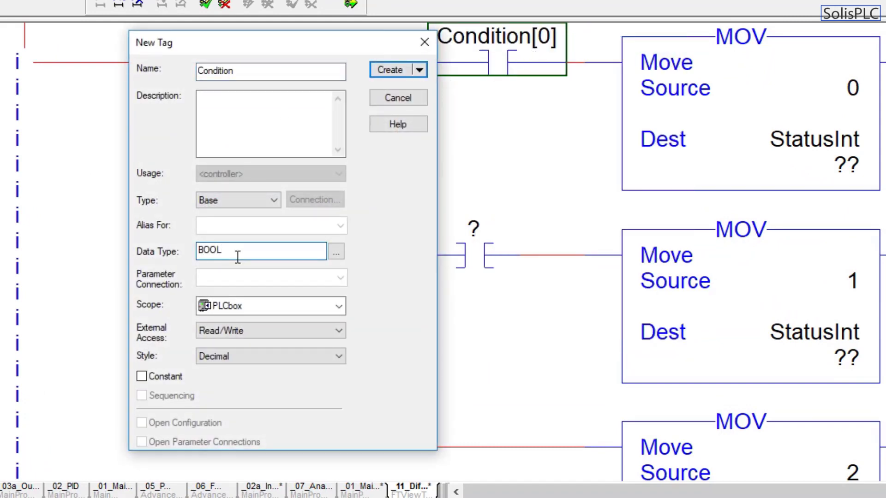
type("[1")
type("2]")
left_click(388, 70)
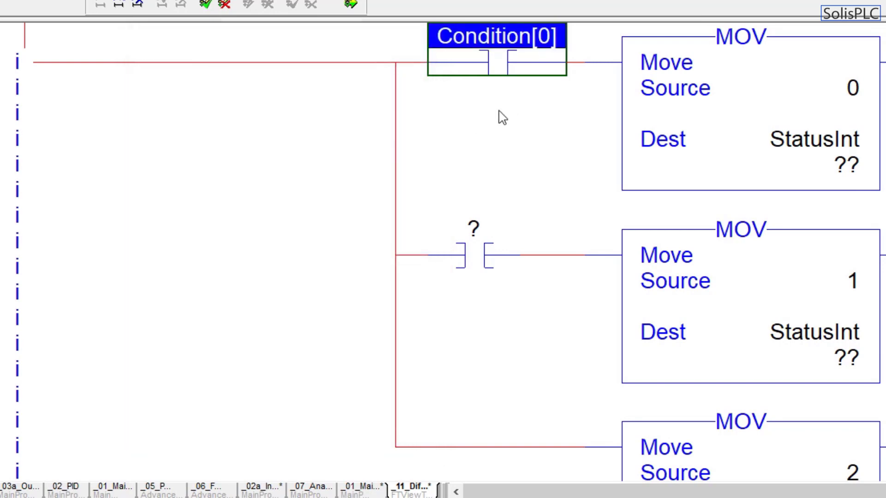
Tag the second branch contact Condition[1]
double_click(498, 54)
key("ctrl+c")
double_click(474, 226)
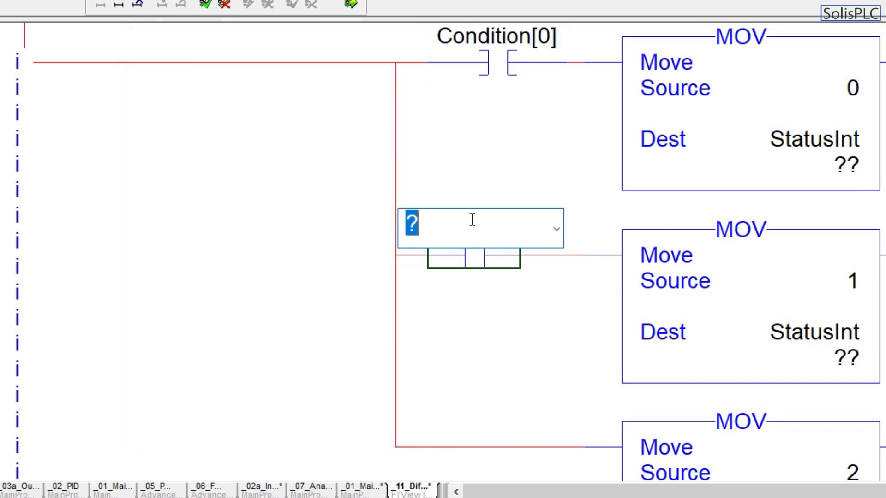
key("ctrl+v")
key("BackSpace")
type("1")
left_click(453, 254)
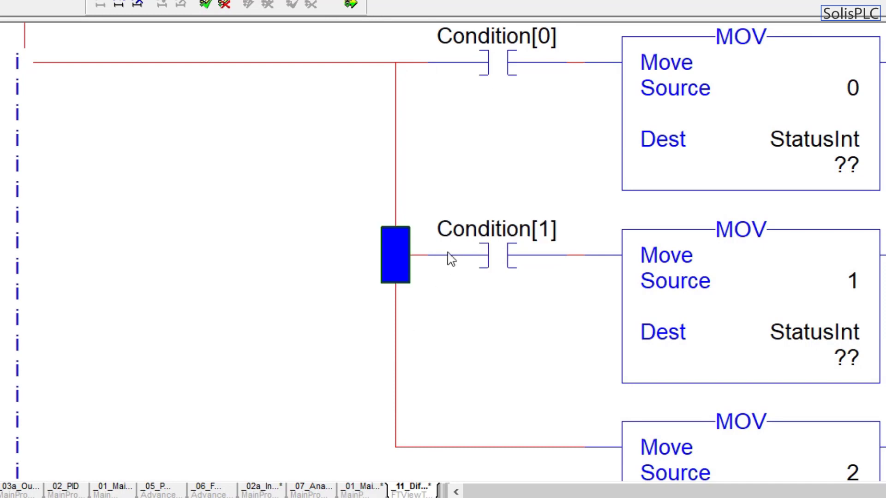
Paste a contact onto the lower branch leg and tag it Condition[2]
left_click(467, 245)
left_click(442, 447)
key("ctrl+v")
double_click(556, 422)
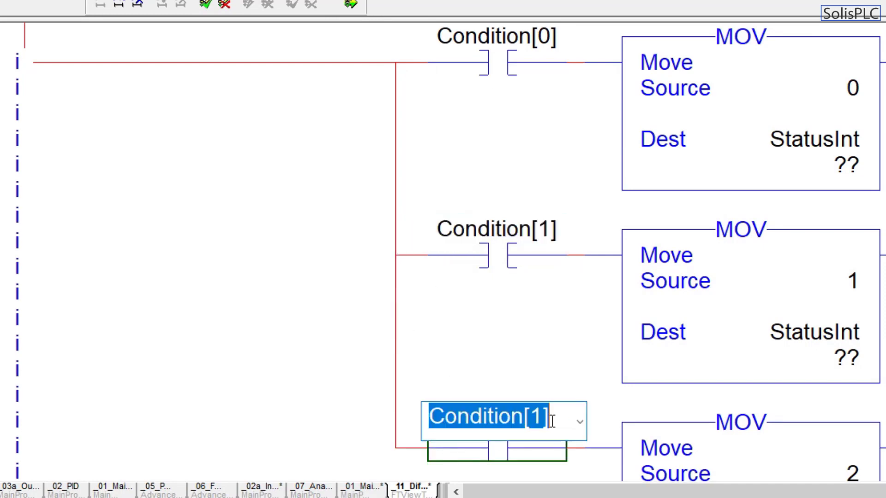
left_click(546, 417)
double_click(536, 417)
type("2")
key("Return")
Duplicate the Condition[2] branch to form a fourth branch below
scroll(424, 376, "down", 2)
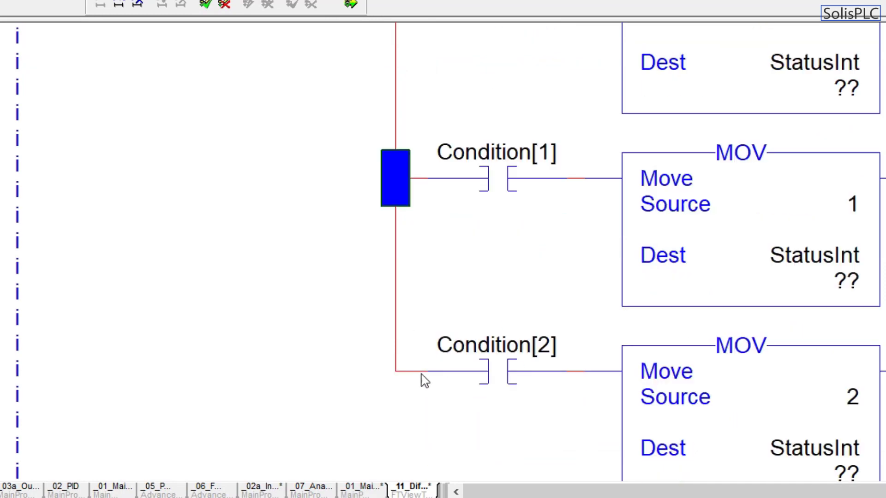
left_click(406, 389)
key("ctrl+c")
key("ctrl+v")
scroll(856, 205, "up", 3)
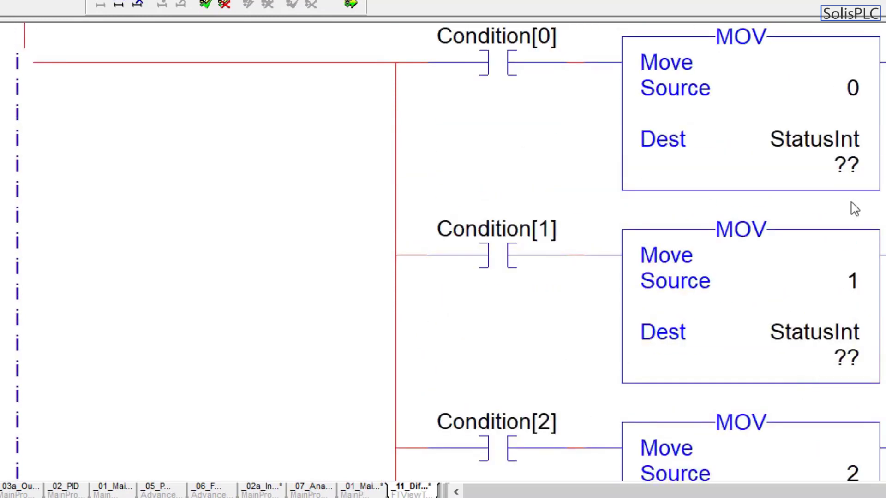
scroll(844, 262, "down", 4)
scroll(850, 283, "down", 3)
Set the fourth branch's MOV Source to 3 and its contact to Condition[3]
double_click(851, 284)
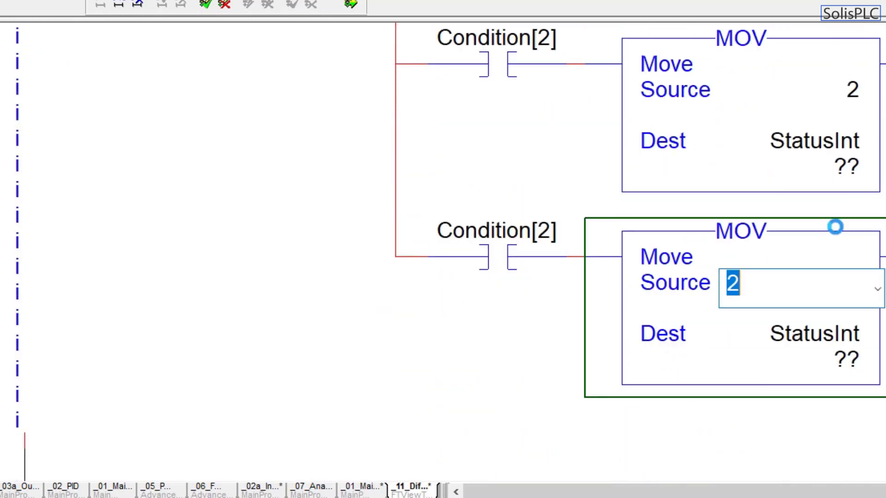
type("3")
left_click(781, 145)
double_click(575, 237)
key("End")
key("Left")
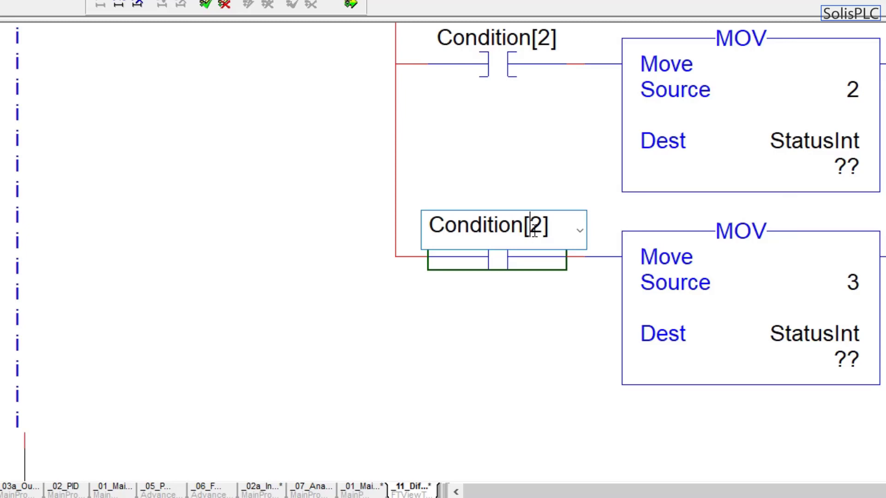
key("shift+Left")
type("3")
left_click(852, 342)
Create StatusInt as a DINT tag and begin finalizing all edits
right_click(853, 341)
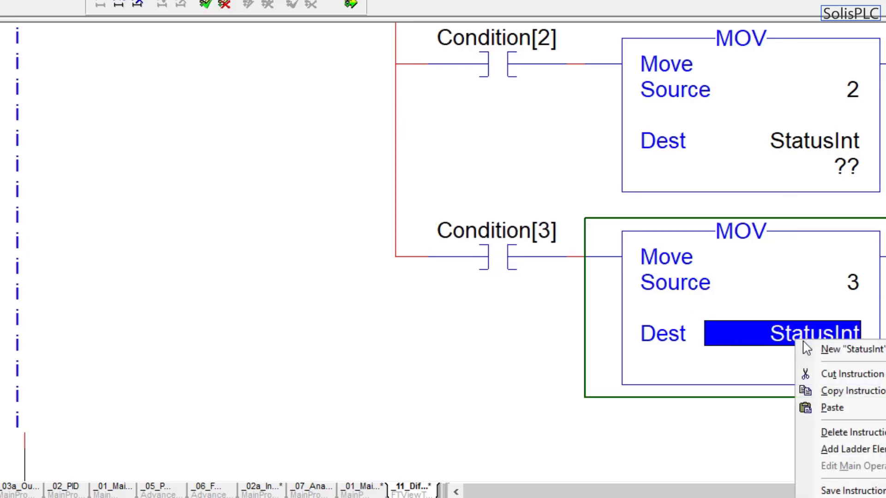
left_click(869, 349)
left_click(253, 251)
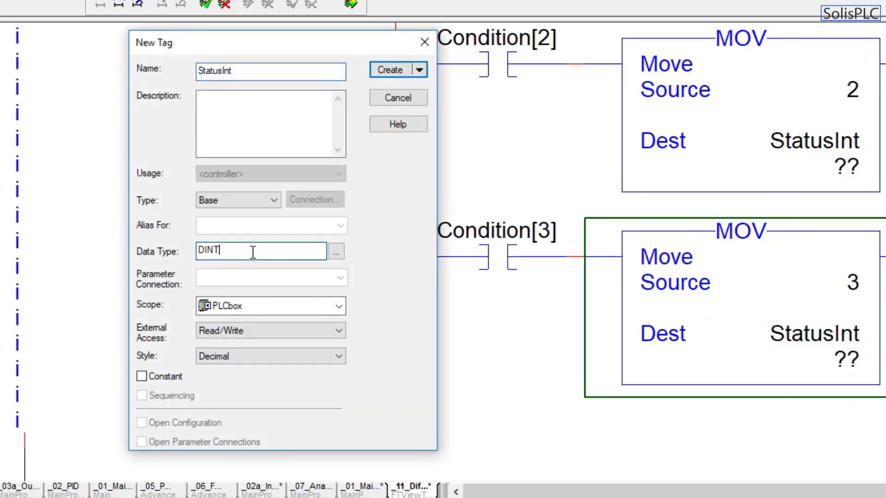
left_click(389, 69)
left_click(434, 230)
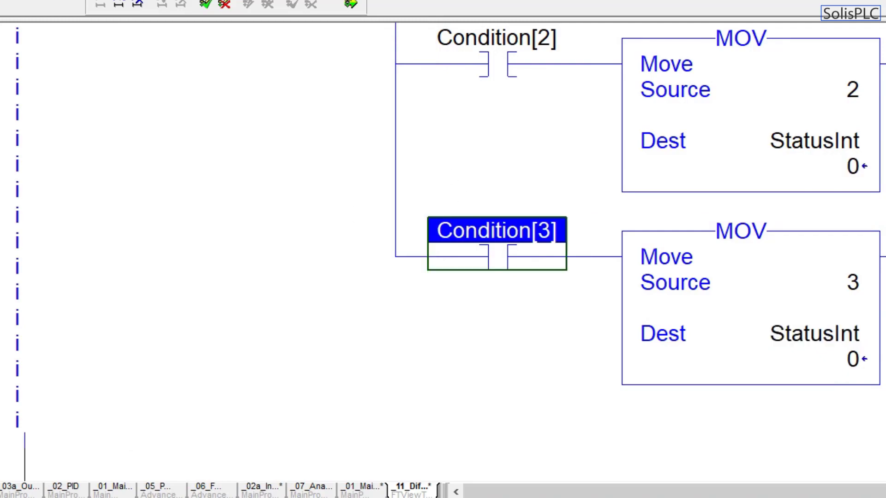
key("ctrl+Home")
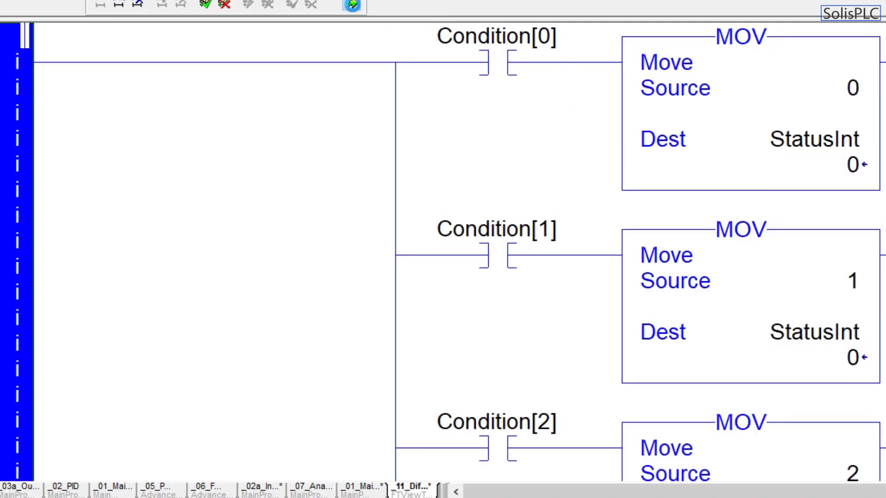
left_click(350, 4)
Confirm the finalize, open _01_Main and duplicate its JSR rung as rung 1
left_click(190, 423)
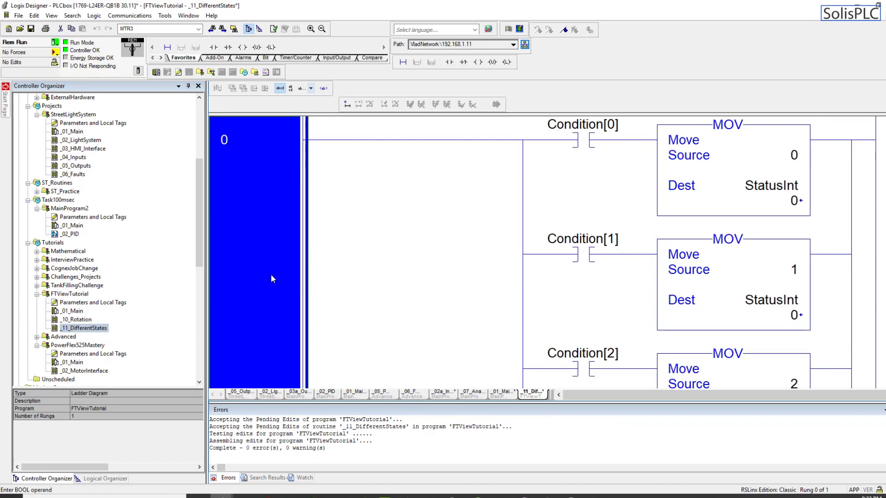
double_click(73, 311)
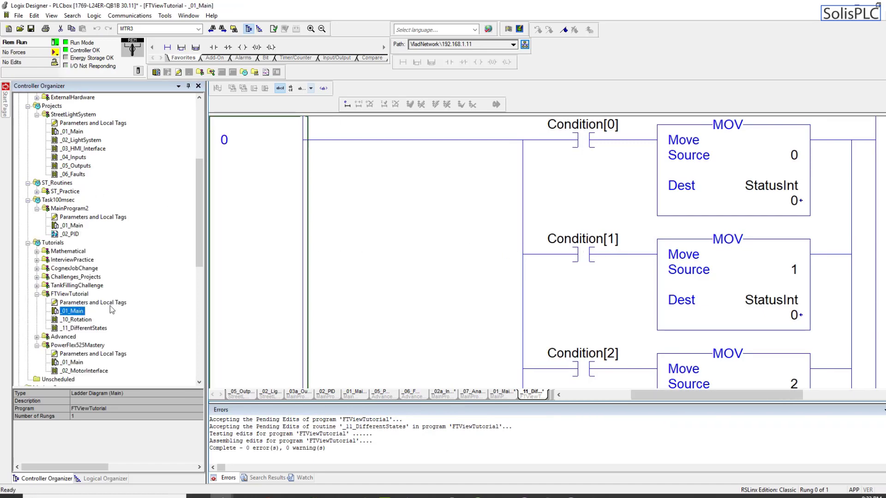
scroll(338, 169, "up", 3)
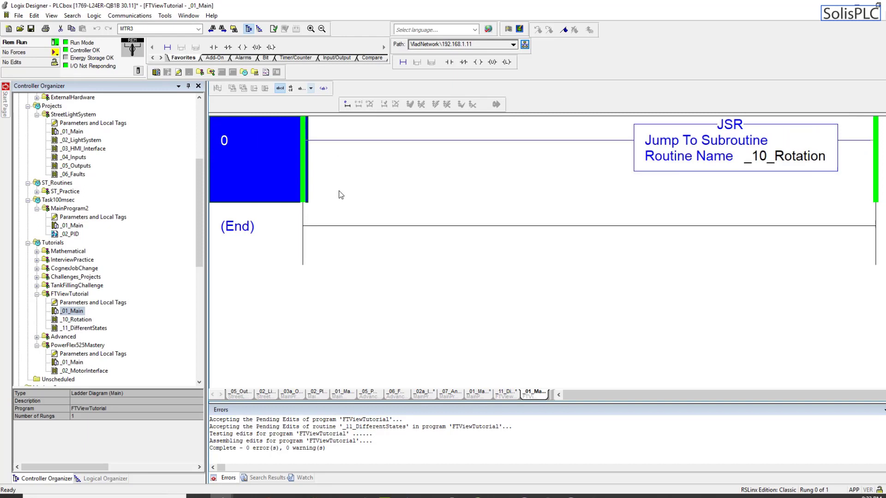
key("ctrl+c")
key("ctrl+v")
Point the new JSR at _11_DifferentStates and finalize all edits
double_click(756, 255)
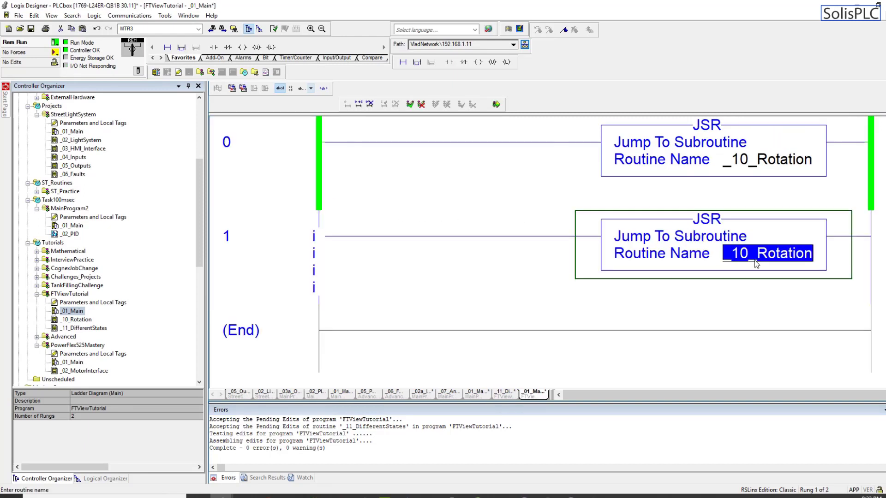
key("Down")
key("Return")
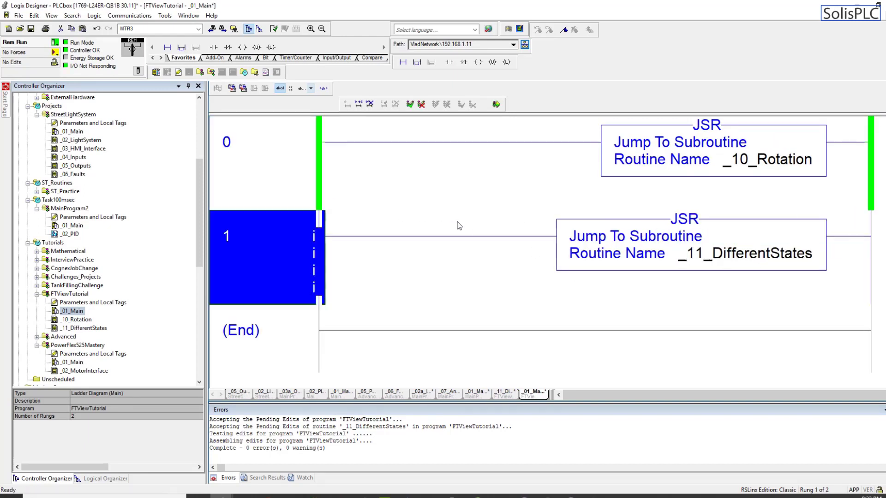
left_click(496, 104)
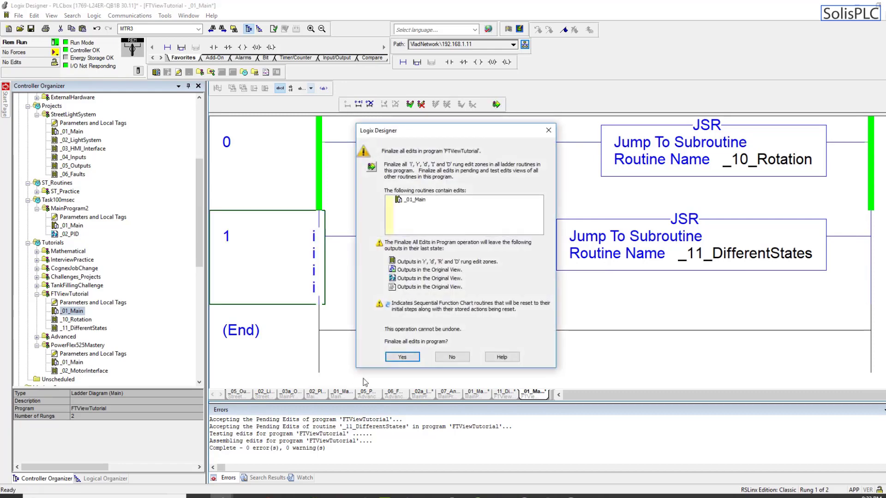
left_click(394, 359)
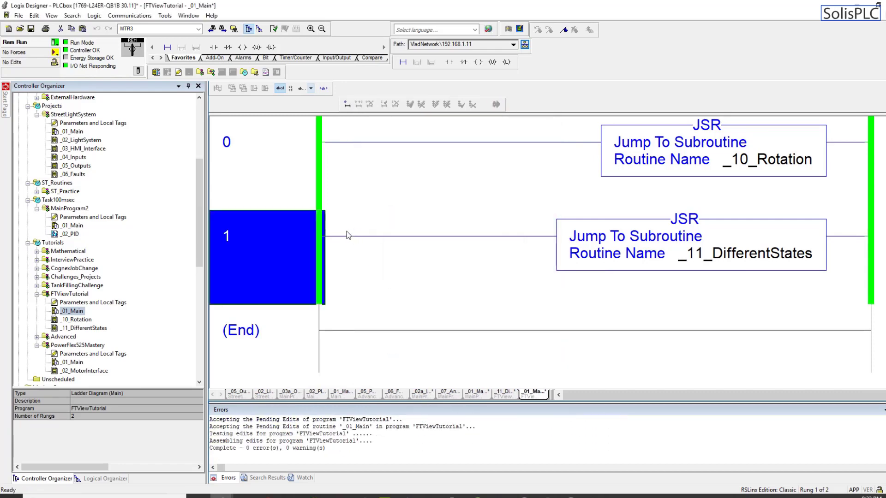
Reopen _11_DifferentStates and inspect the Condition[1]–[3] contacts driving StatusInt
double_click(82, 328)
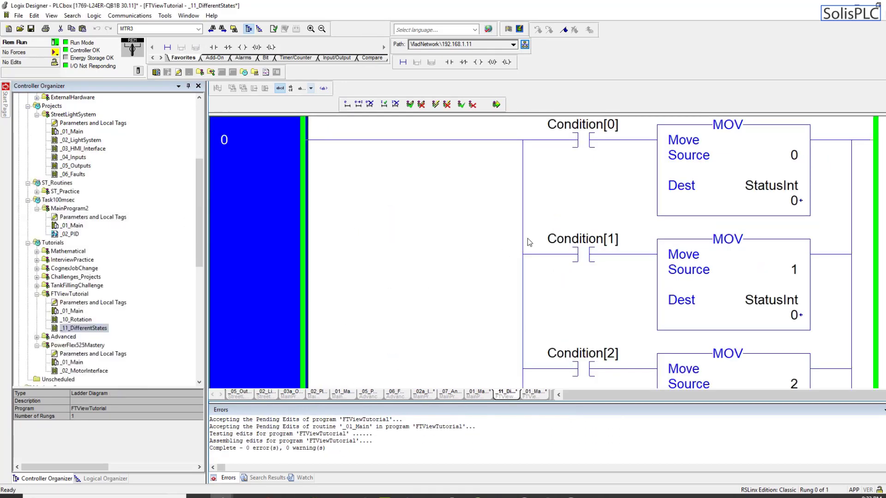
left_click(597, 243)
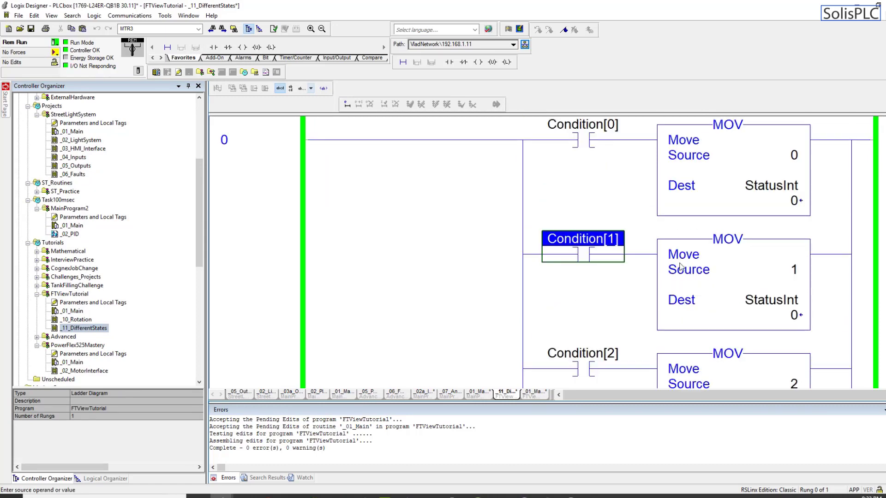
scroll(649, 292, "down", 1)
left_click(595, 263)
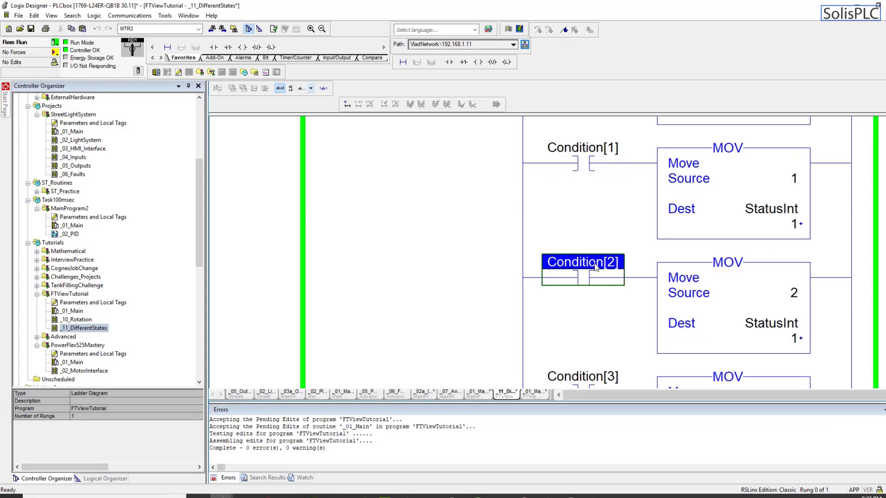
scroll(595, 266, "down", 1)
left_click(599, 286)
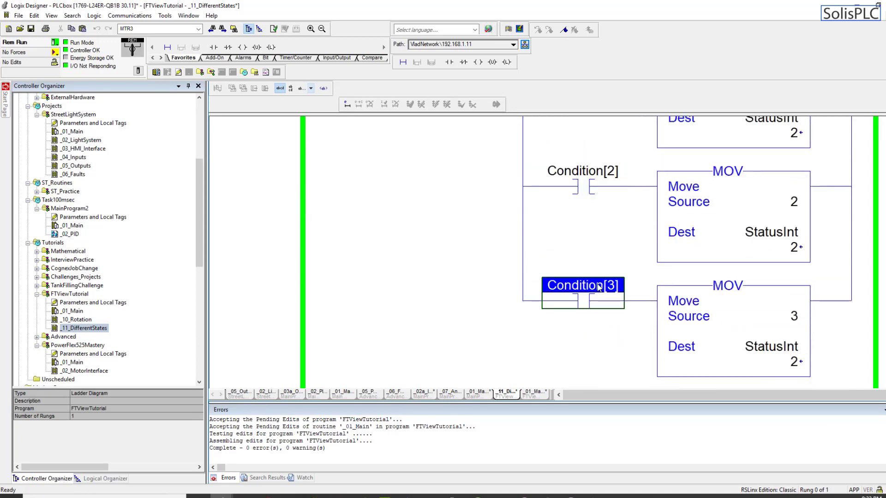
scroll(598, 286, "up", 1)
left_click(599, 148)
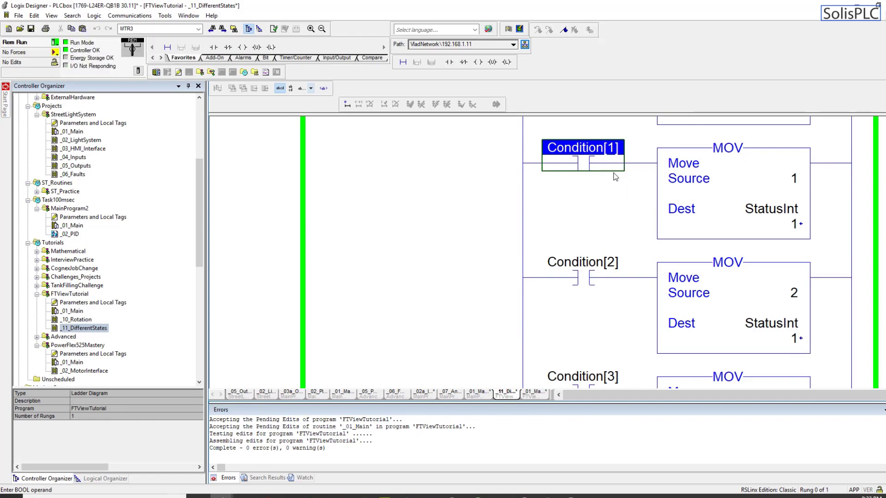
scroll(616, 180, "up", 2)
scroll(618, 185, "down", 2)
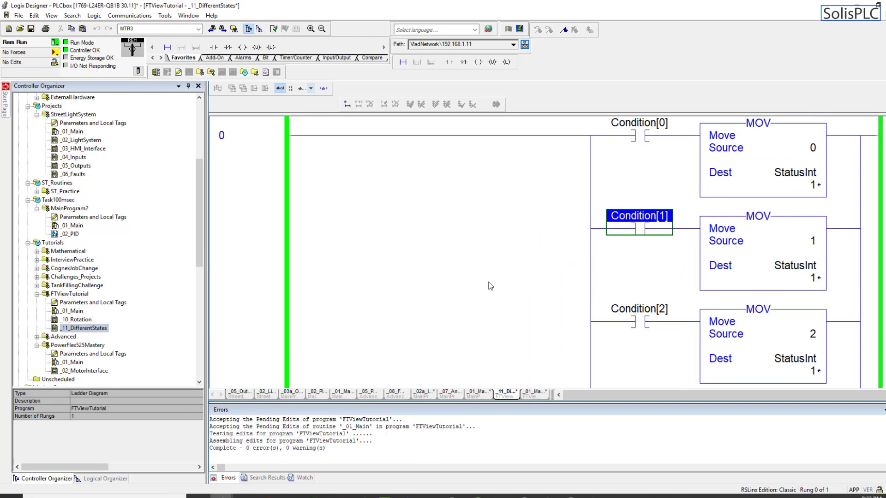
Back in FactoryTalk View Studio, shift the Untitled display right and list the Red/Yellow/Green ON/OFF images
left_click(571, 496)
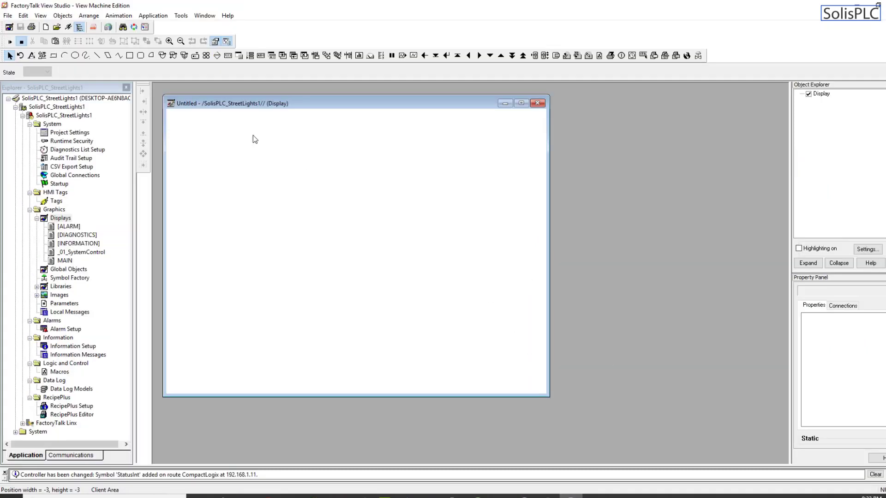
left_click_drag(275, 103, 332, 109)
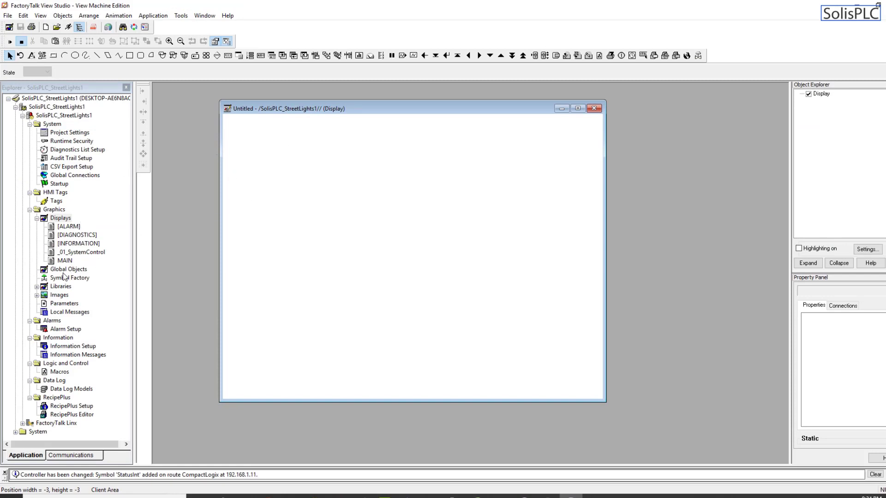
left_click(38, 296)
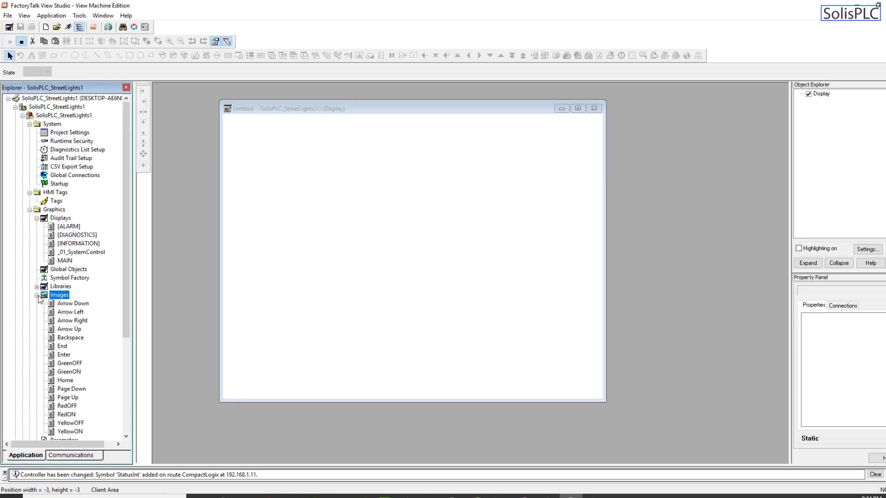
scroll(70, 316, "down", 2)
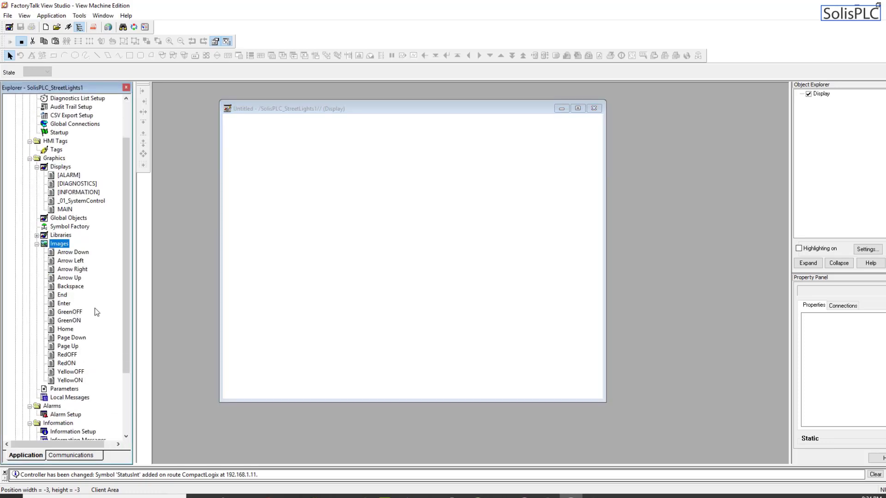
scroll(60, 236, "down", 1)
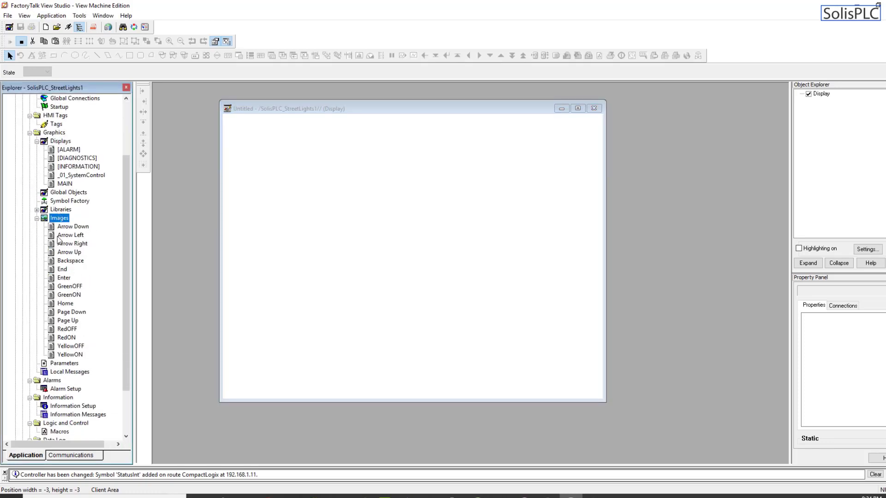
Paste Motor 8 from Symbol Factory's Motors category onto the Untitled display
double_click(60, 201)
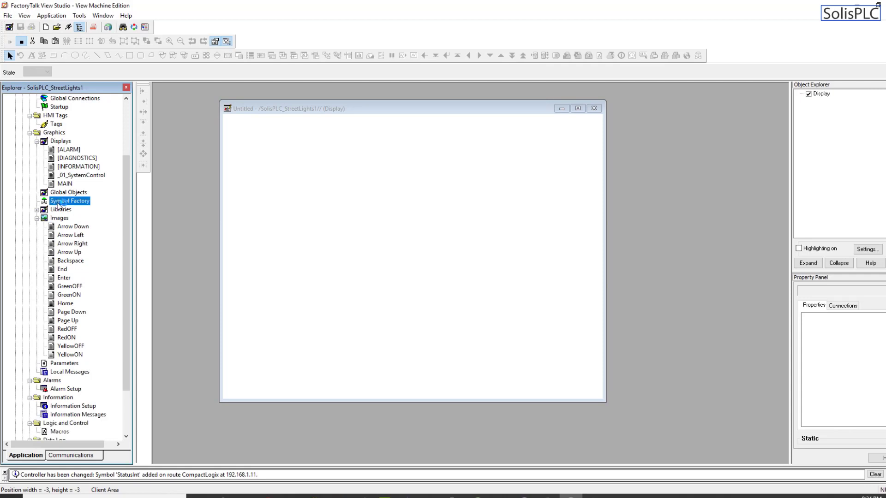
scroll(336, 258, "down", 10)
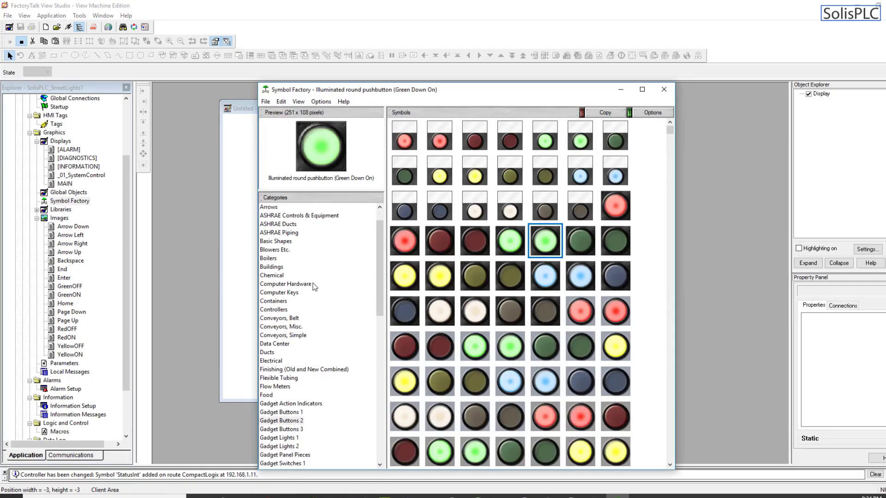
scroll(314, 295, "down", 3)
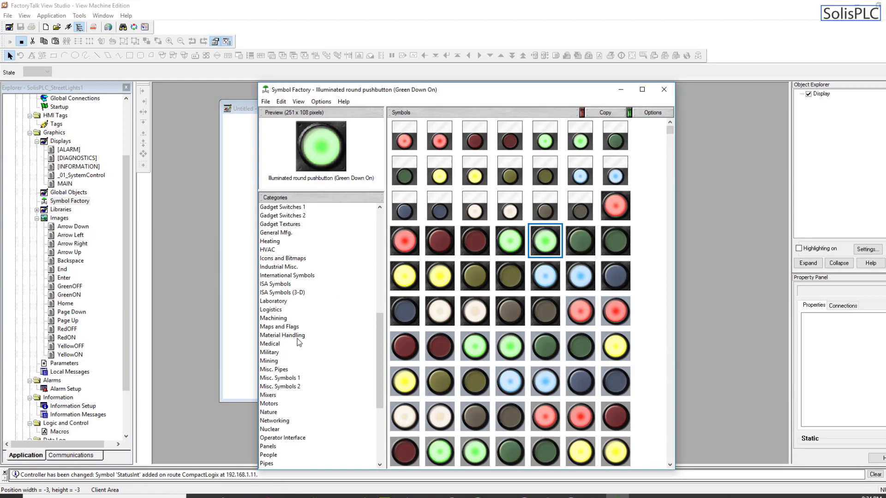
left_click(270, 353)
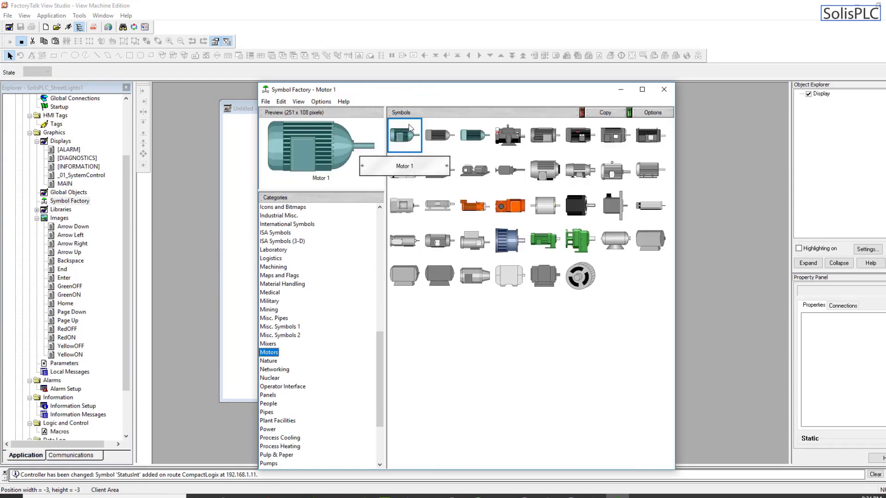
left_click(614, 135)
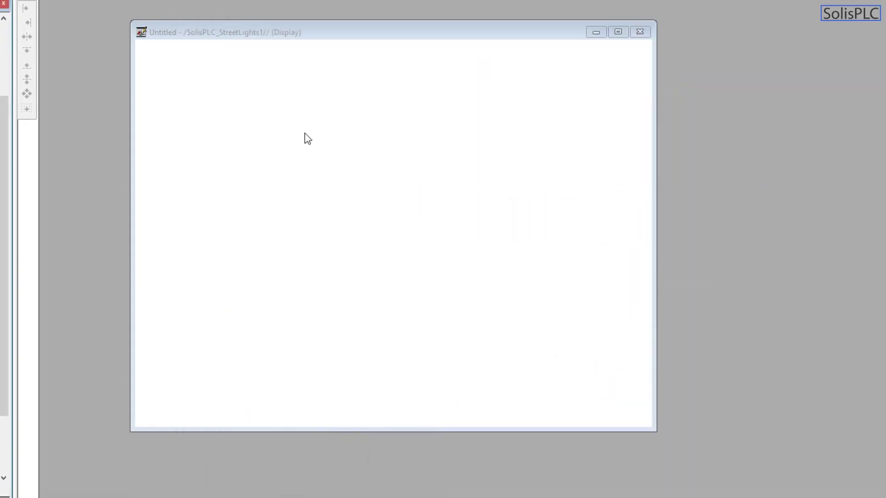
key("ctrl+v")
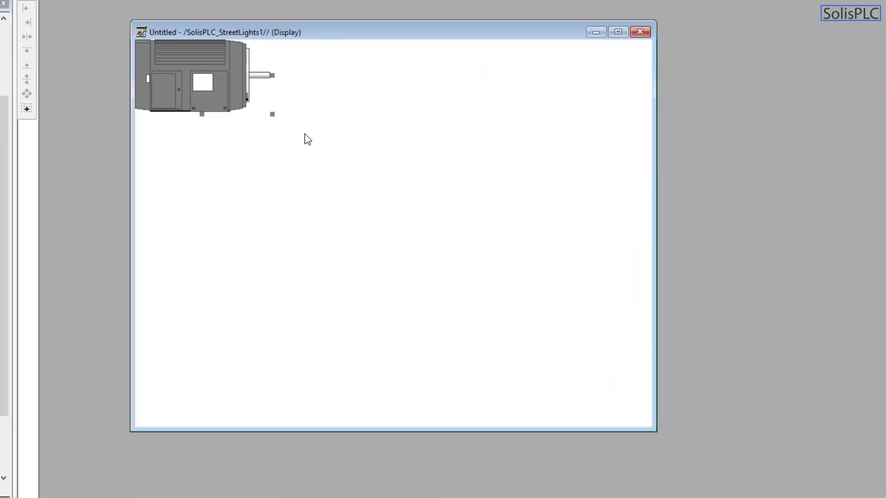
Move the motor lower right and add Color states 3 yellow and 4 blue
left_click_drag(221, 86, 268, 125)
right_click(264, 124)
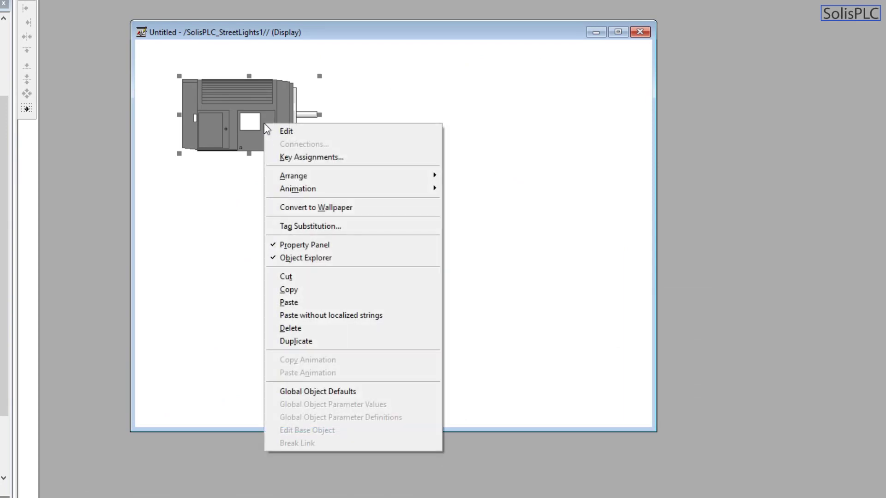
mouse_move(293, 191)
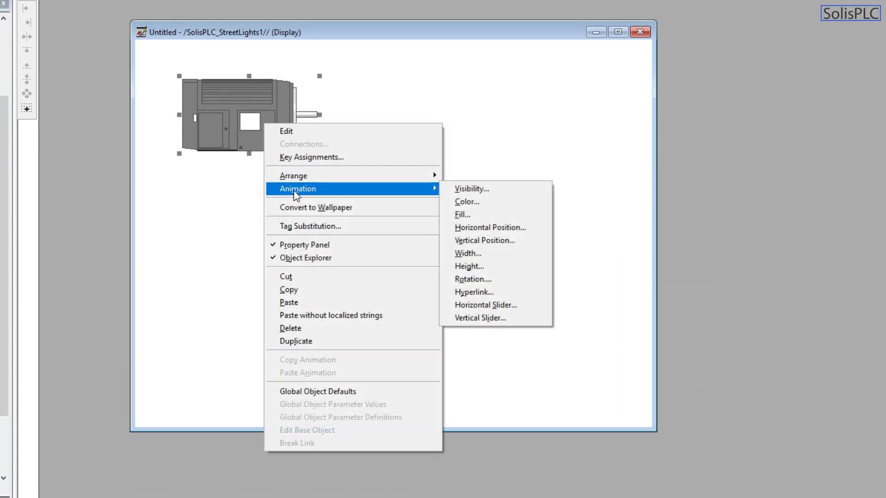
left_click(487, 204)
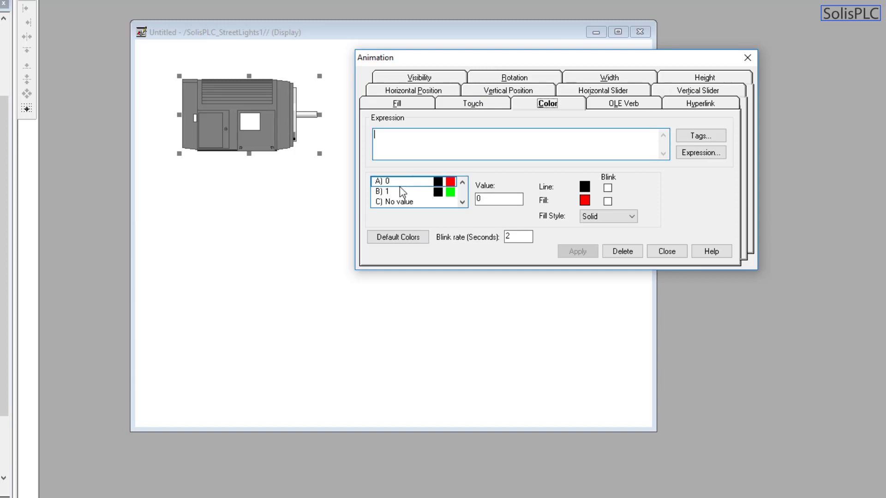
left_click(408, 203)
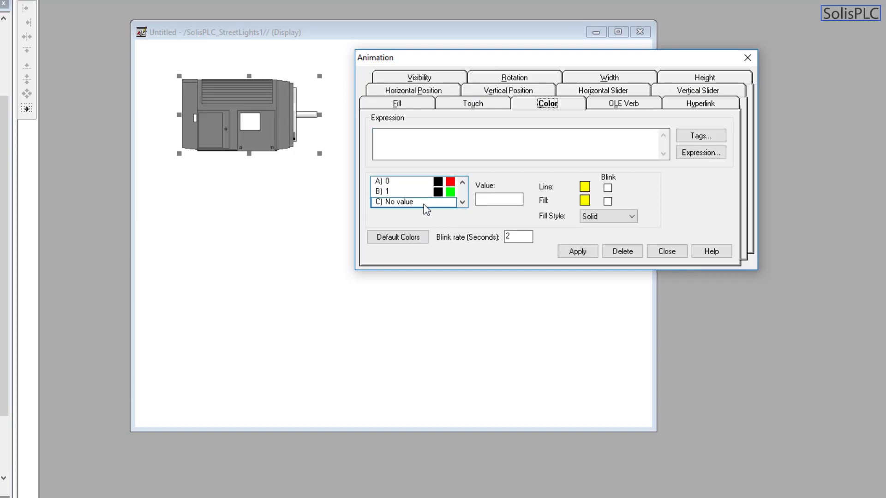
left_click(513, 199)
scroll(416, 194, "down", 2)
left_click(419, 193)
left_click(503, 198)
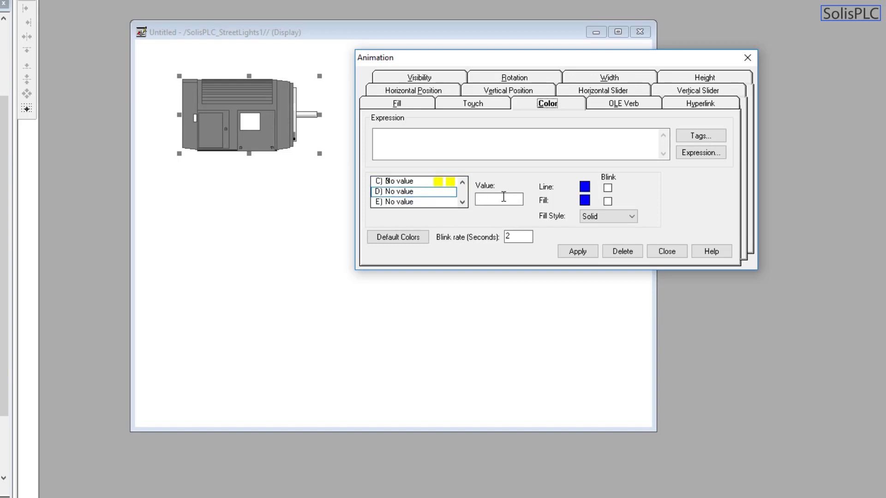
Apply the colour animation, accept the warning, and begin entering the expression
left_click(575, 251)
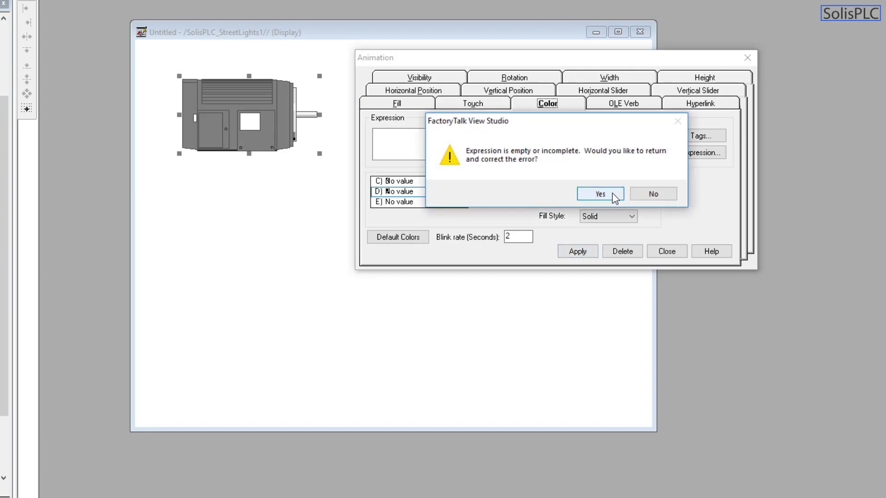
left_click(613, 193)
scroll(421, 200, "up", 2)
scroll(418, 200, "down", 2)
scroll(416, 200, "up", 1)
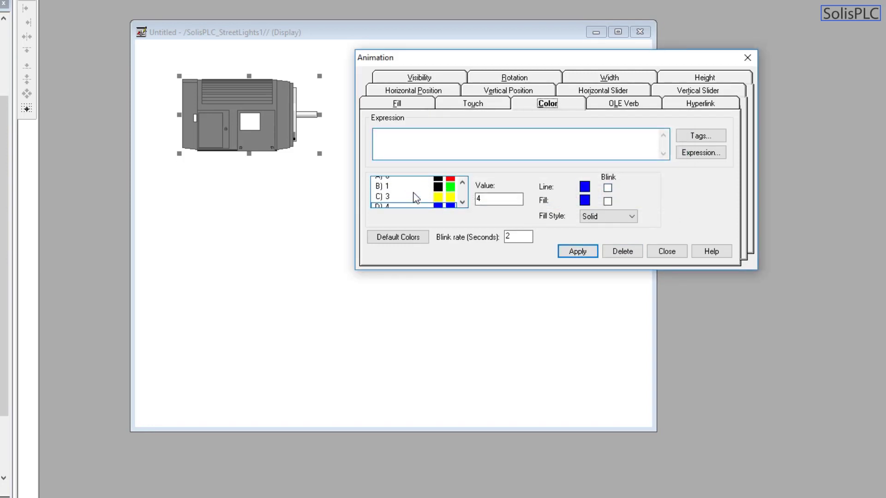
scroll(416, 201, "down", 1)
scroll(417, 199, "up", 2)
left_click(397, 146)
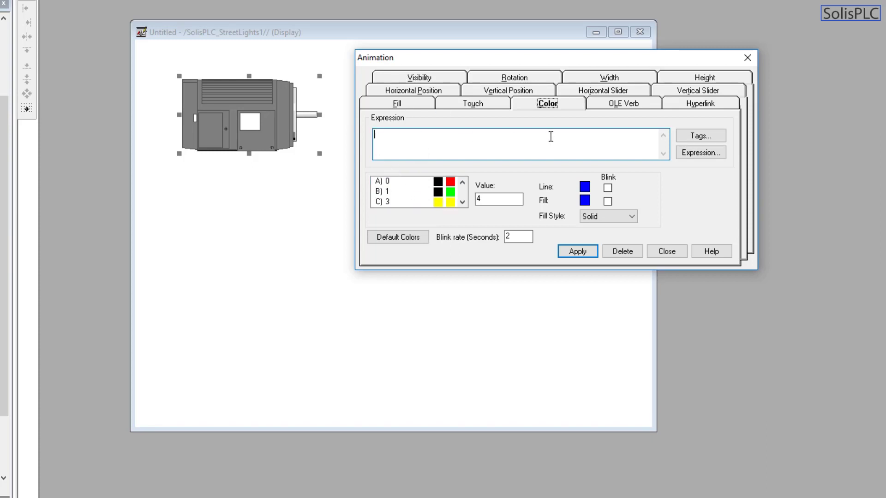
Refresh the tag folders and bind the colour expression to [SolisPLC_Main]StatusInt, then apply and close
left_click(708, 138)
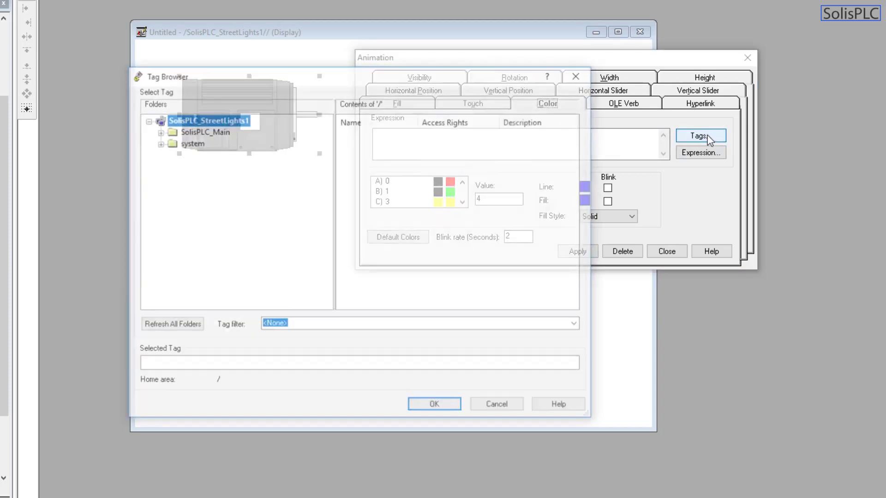
left_click(202, 131)
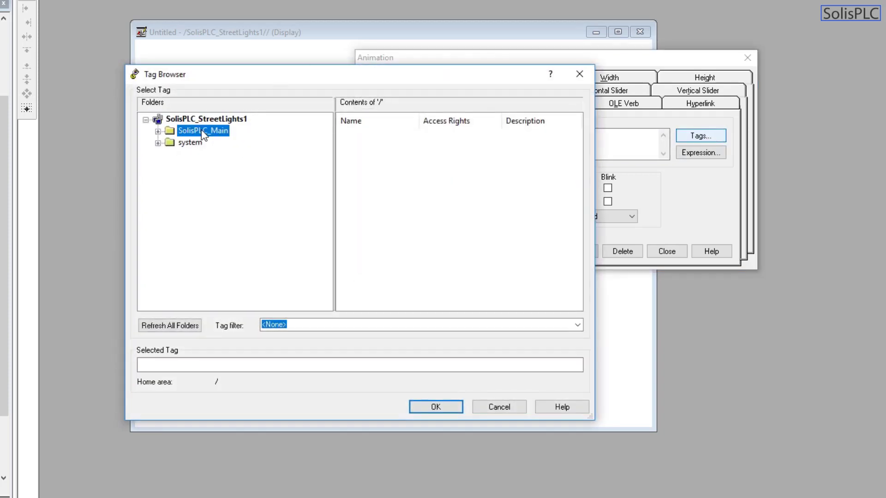
right_click(209, 122)
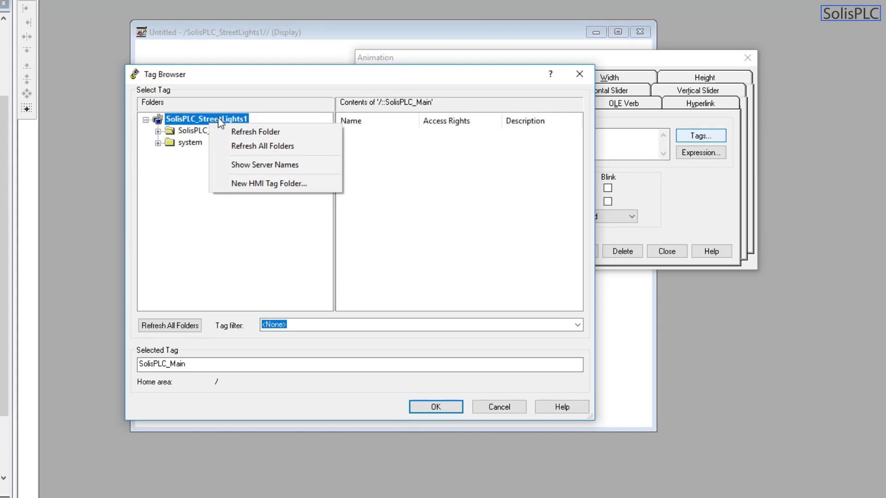
left_click(244, 147)
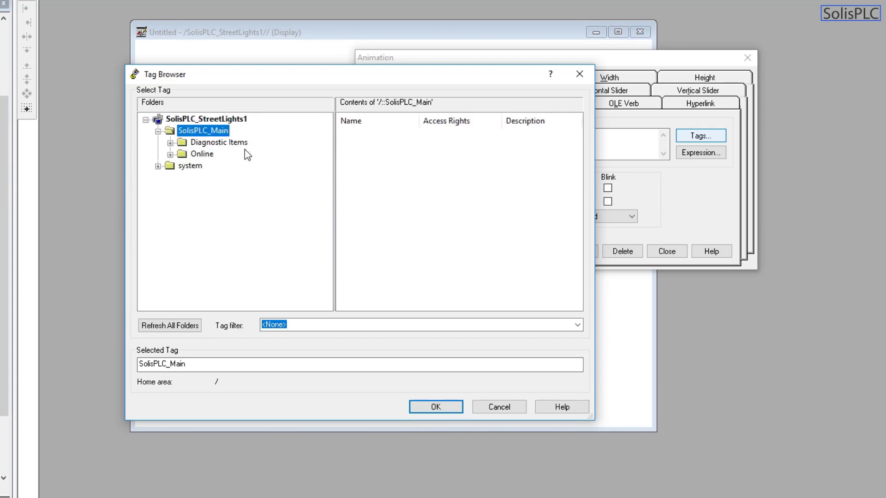
left_click(196, 154)
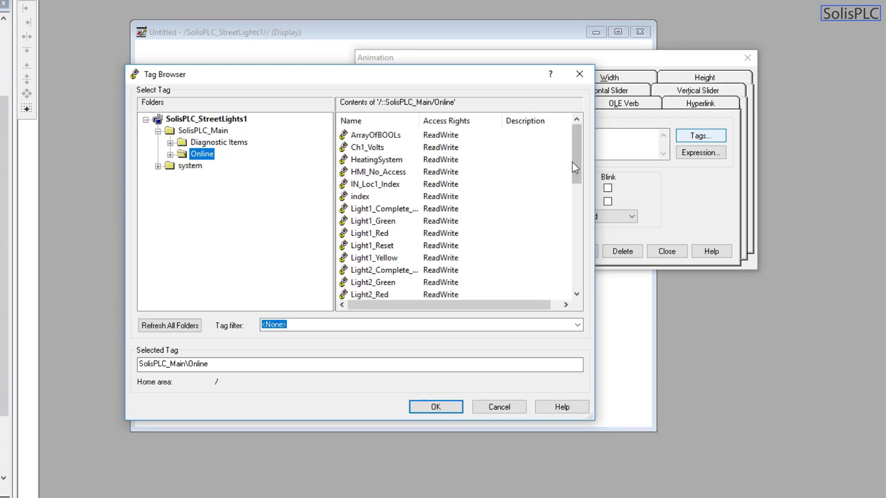
left_click_drag(573, 166, 572, 272)
left_click(378, 234)
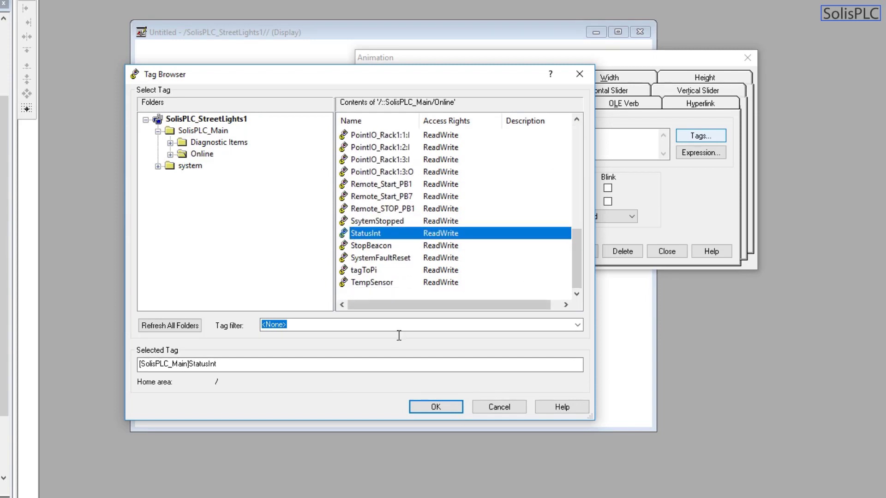
left_click(431, 405)
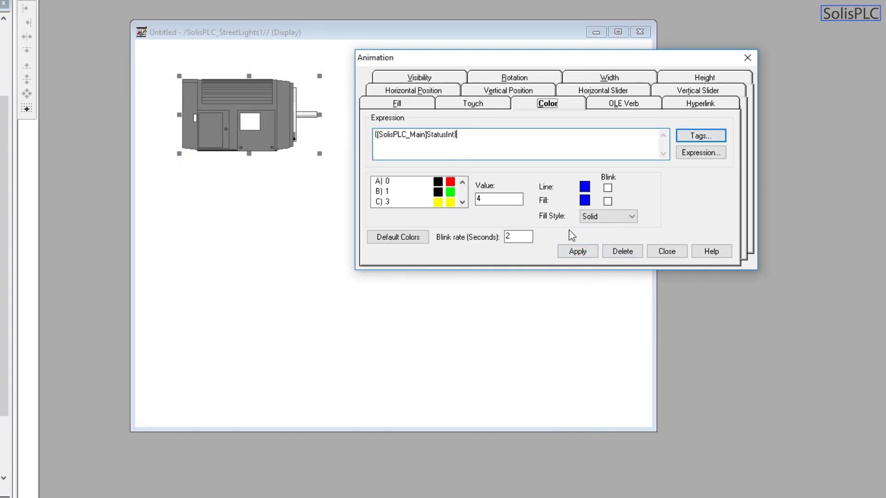
left_click(577, 255)
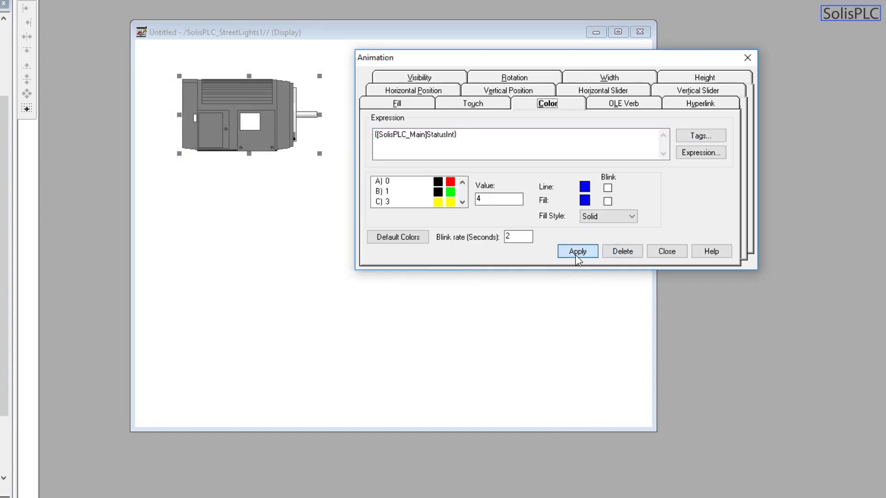
left_click(667, 251)
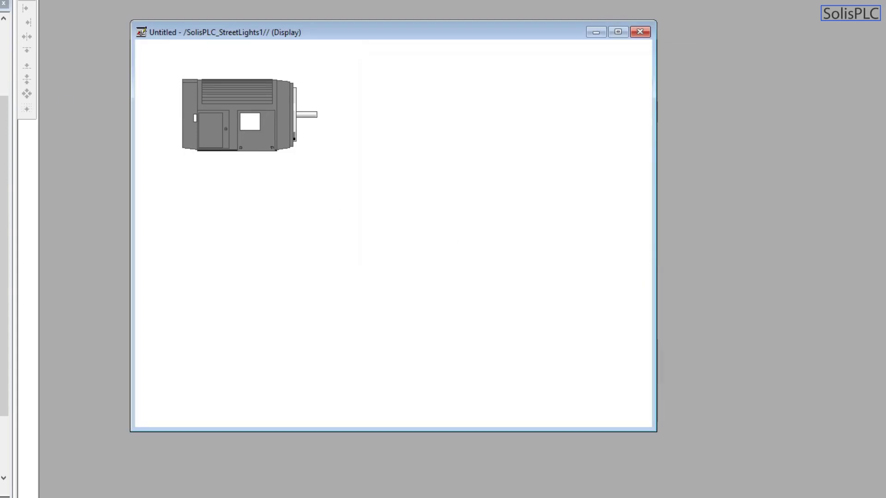
Save the new display with Ctrl+S under the name _10_DifferentStates
key("ctrl+s")
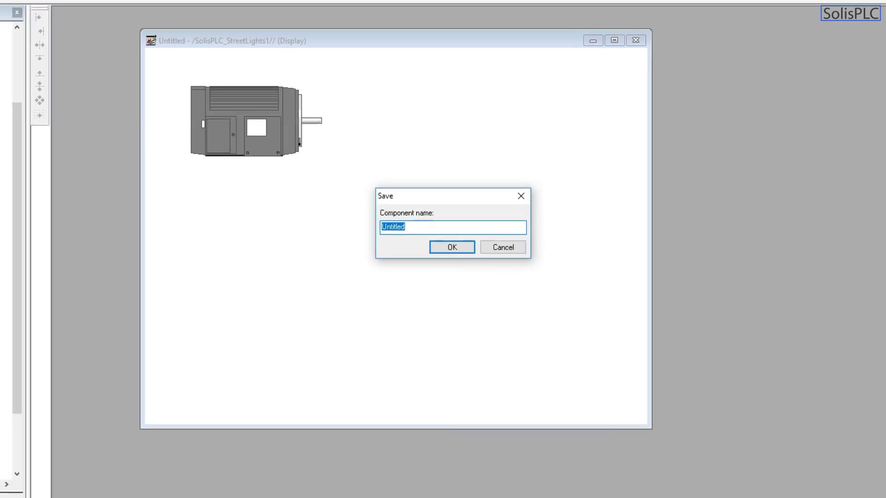
type("_10_")
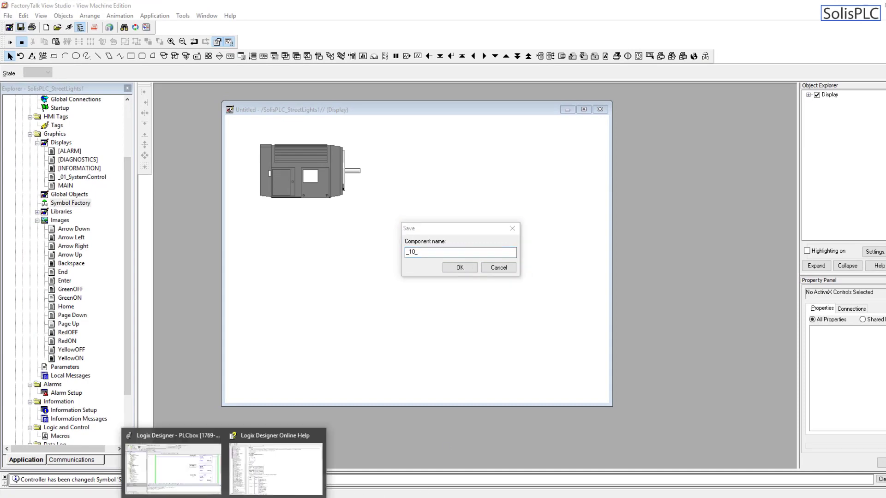
left_click(191, 461)
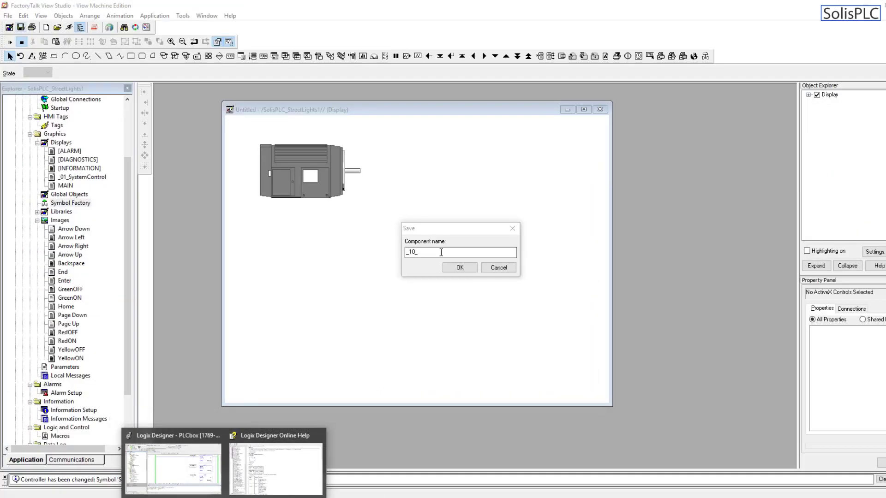
left_click(440, 254)
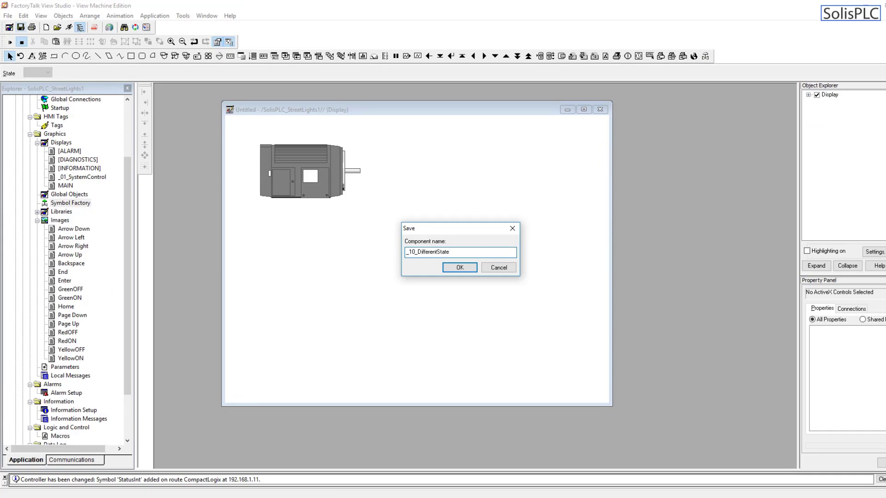
left_click(471, 269)
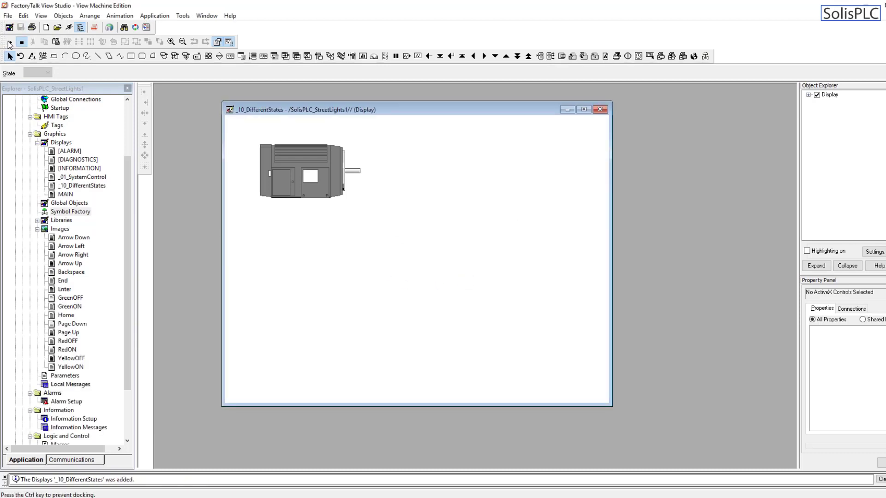
Run the display in test mode and move its window to the right
left_click(9, 42)
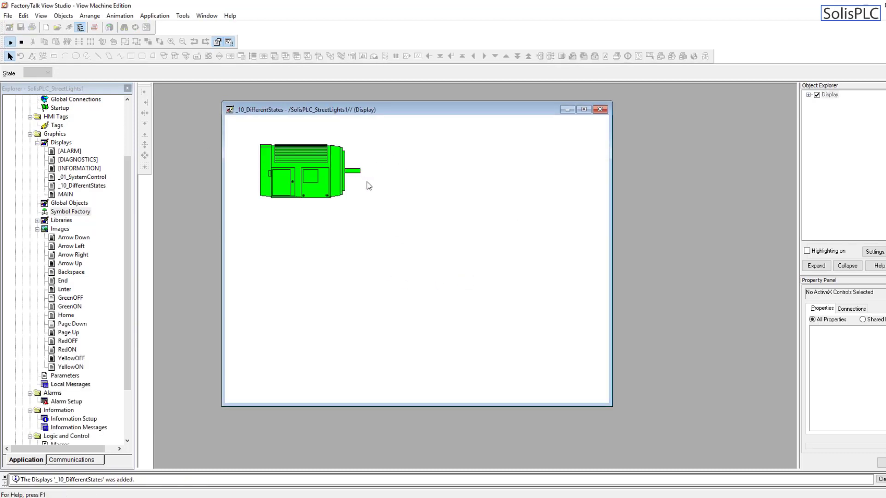
left_click_drag(408, 111, 736, 133)
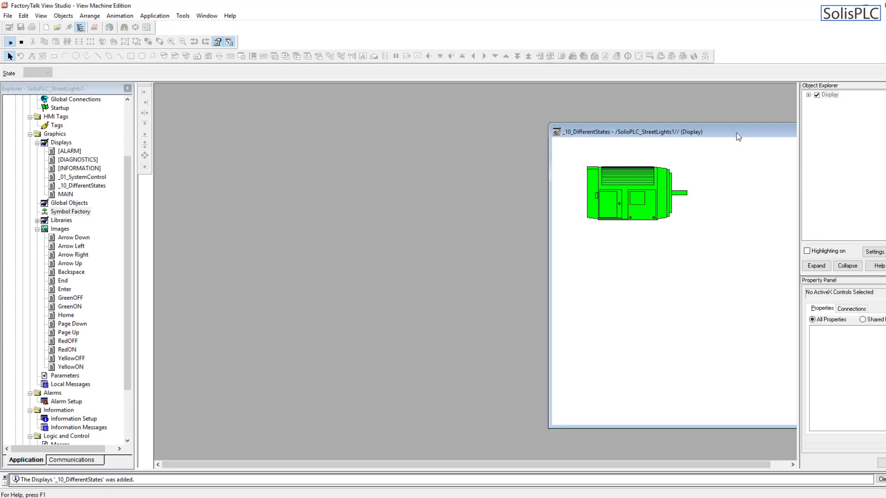
left_click_drag(617, 133, 717, 131)
Restore Logix Designer and resize it beside the display, narrowing the organizer tree
mouse_move(217, 496)
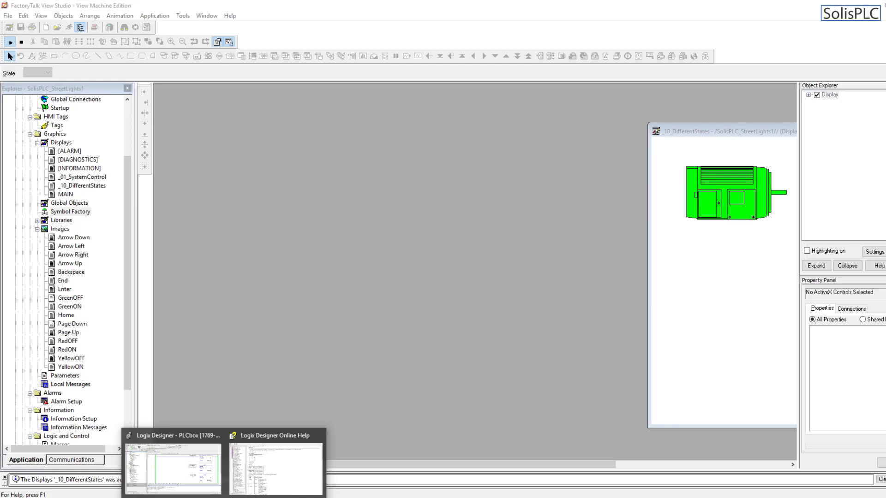
left_click(210, 479)
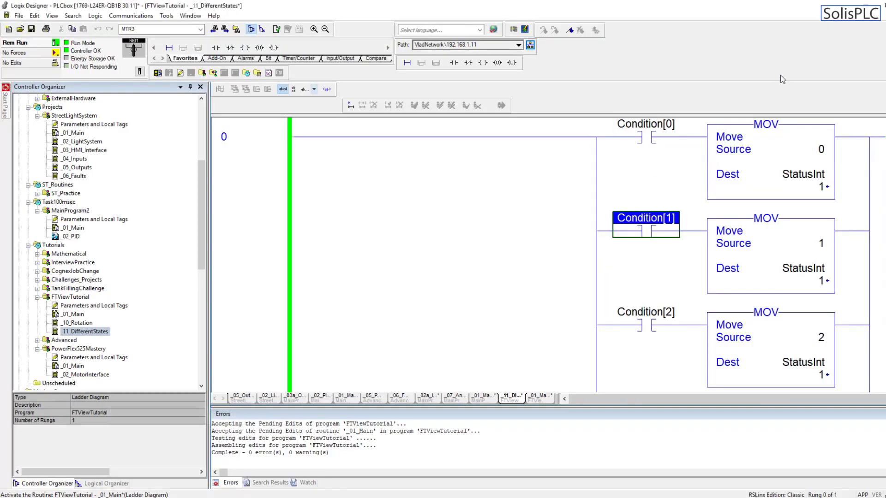
left_click(853, 5)
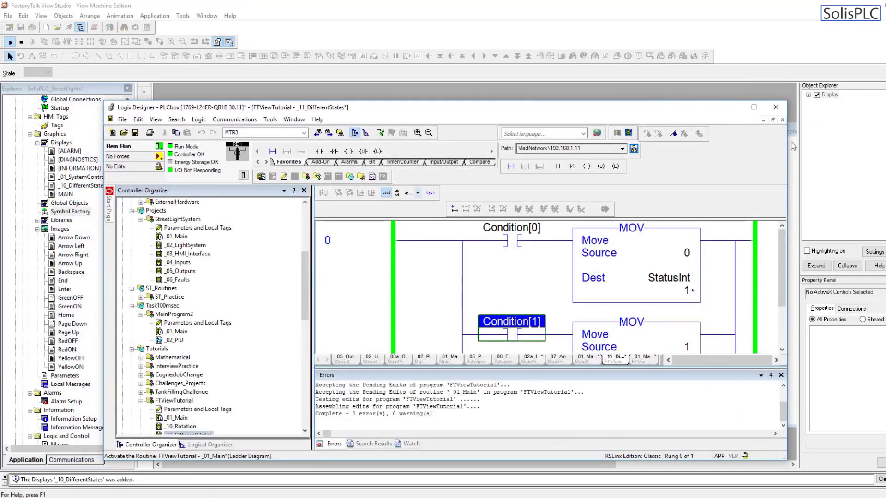
left_click_drag(788, 152, 676, 159)
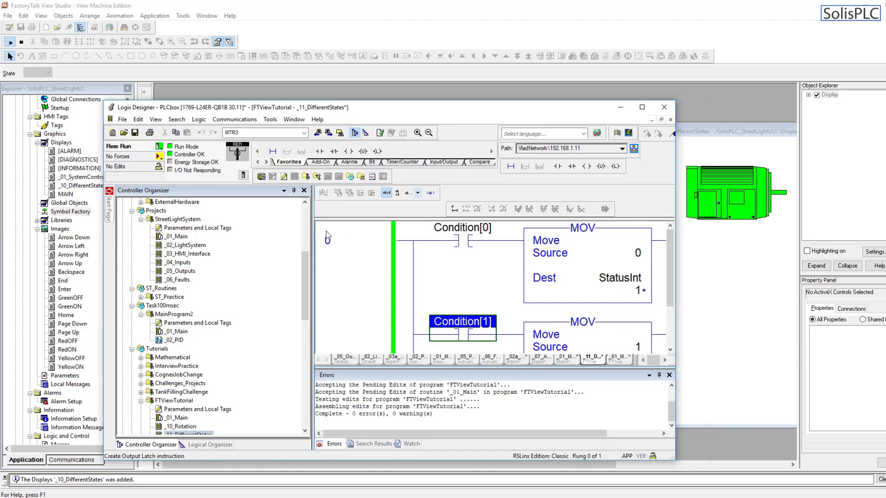
left_click_drag(309, 247, 263, 244)
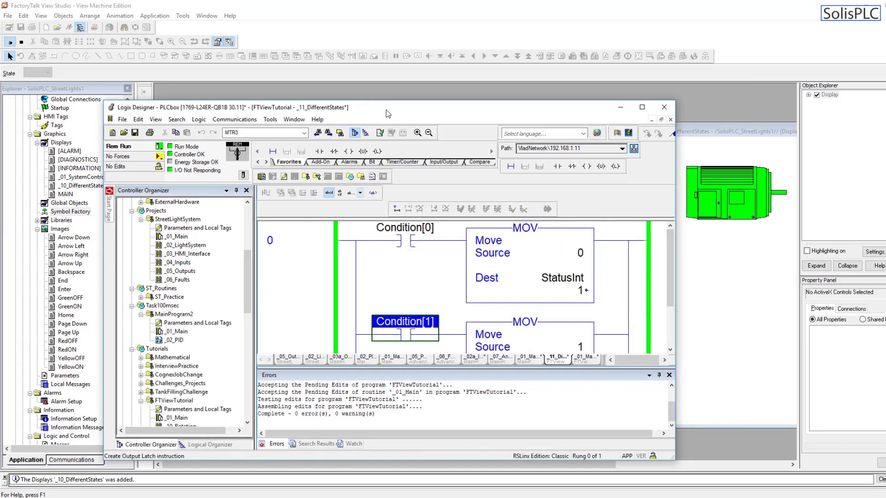
left_click_drag(398, 109, 327, 50)
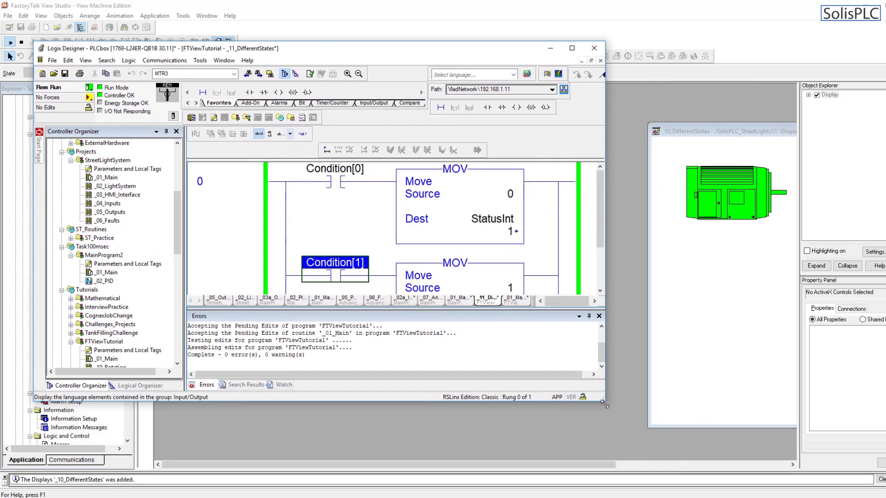
Enlarge the ladder view, toggle Condition[0] off, and toggle Condition[2] on then off
left_click_drag(606, 403, 618, 480)
left_click(511, 293)
key("Up")
key("Up")
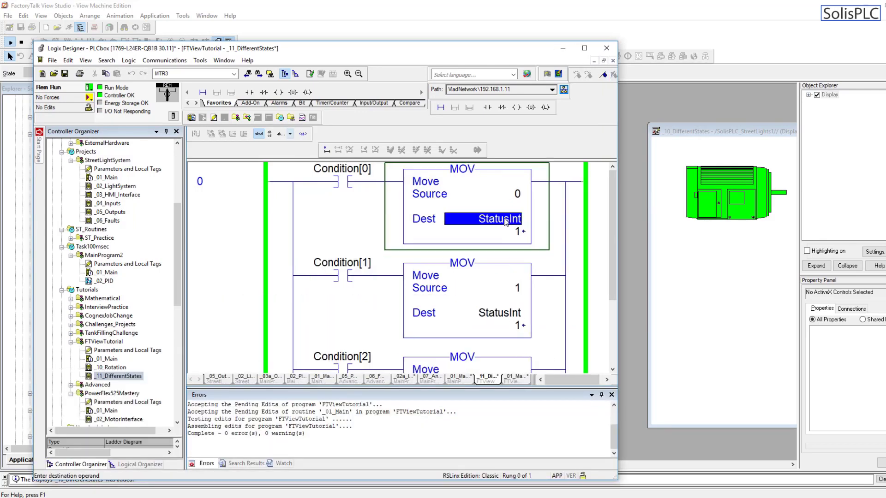
left_click(358, 171)
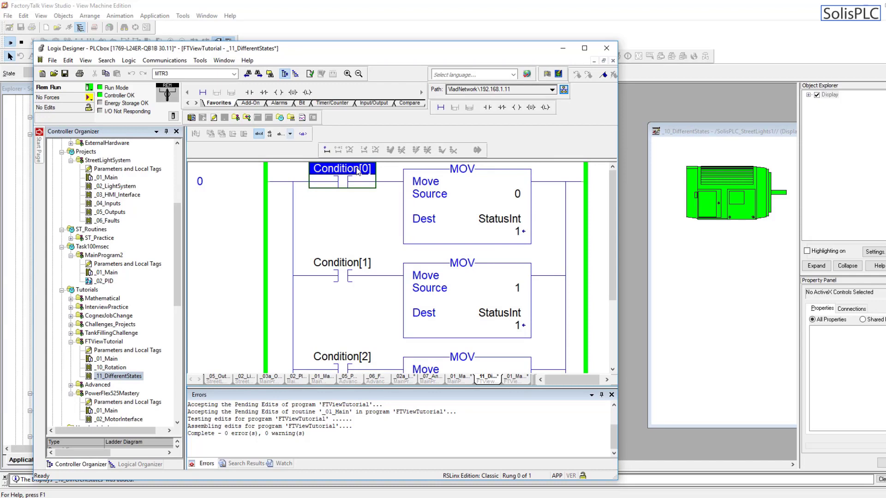
key("ctrl+t")
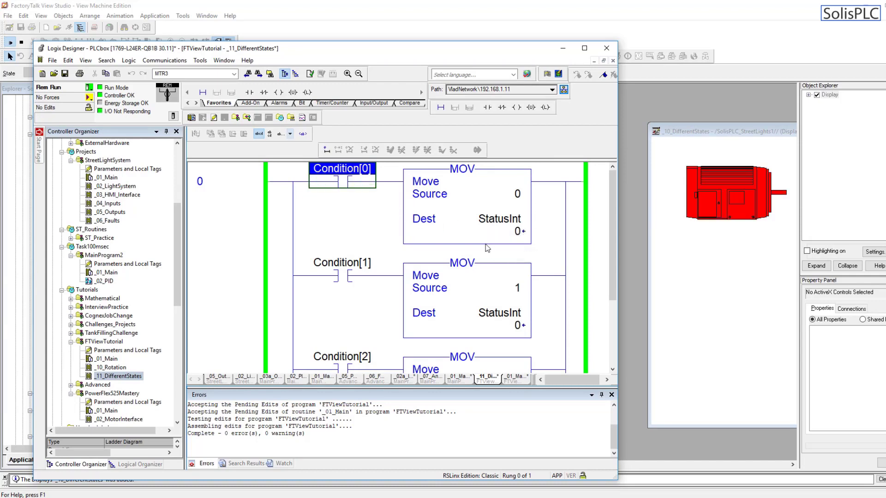
scroll(351, 259, "down", 3)
left_click(342, 290)
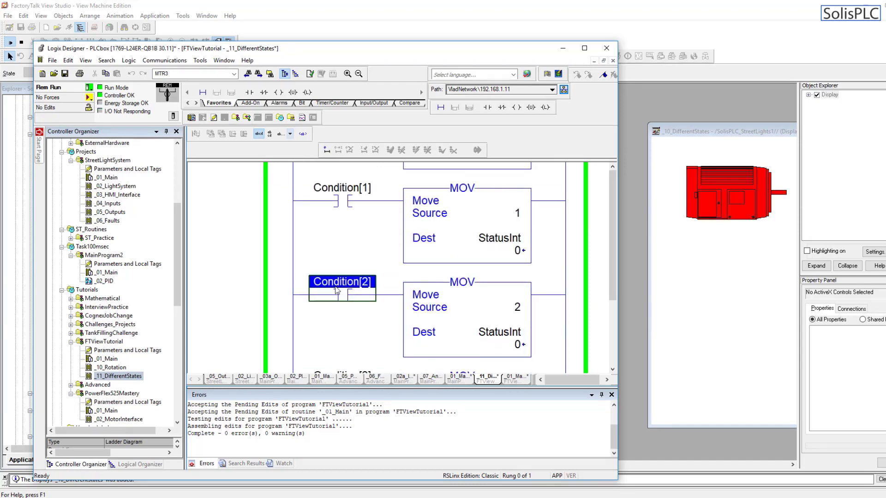
key("ctrl+t")
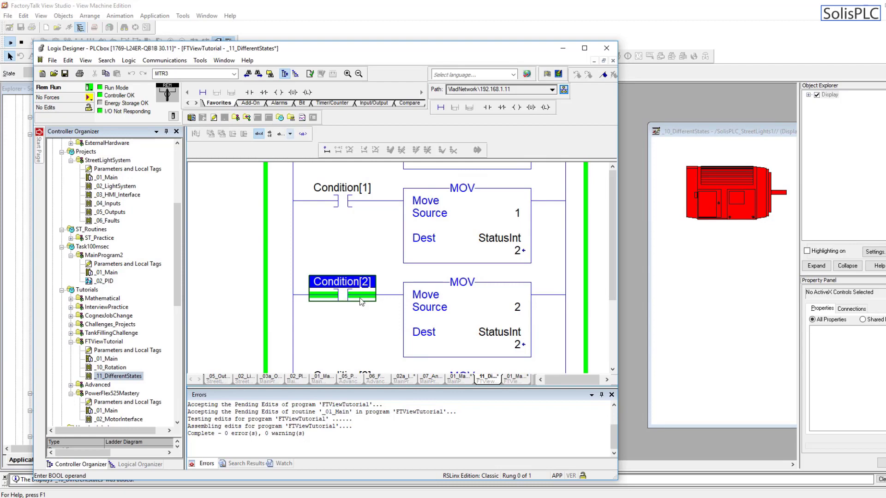
key("ctrl+t")
Toggle Condition[1] on for StatusInt 1, then Condition[3] on for StatusInt 3
scroll(378, 298, "down", 1)
scroll(378, 298, "up", 1)
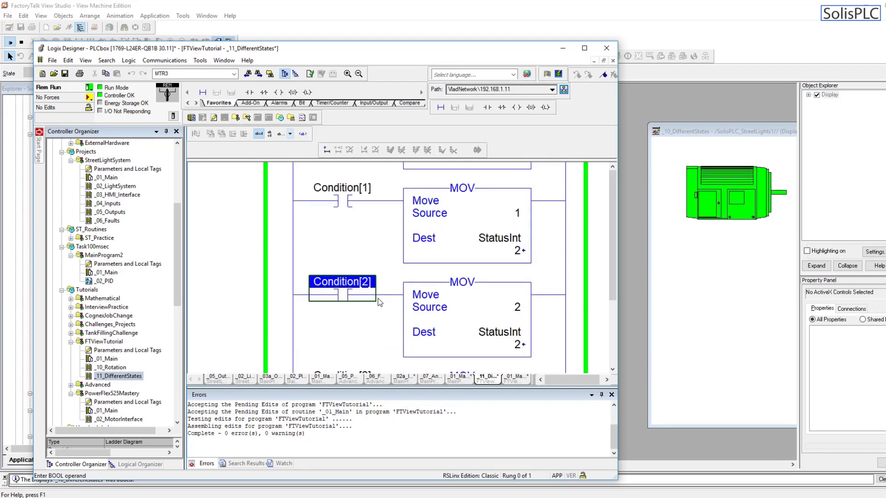
left_click(371, 202)
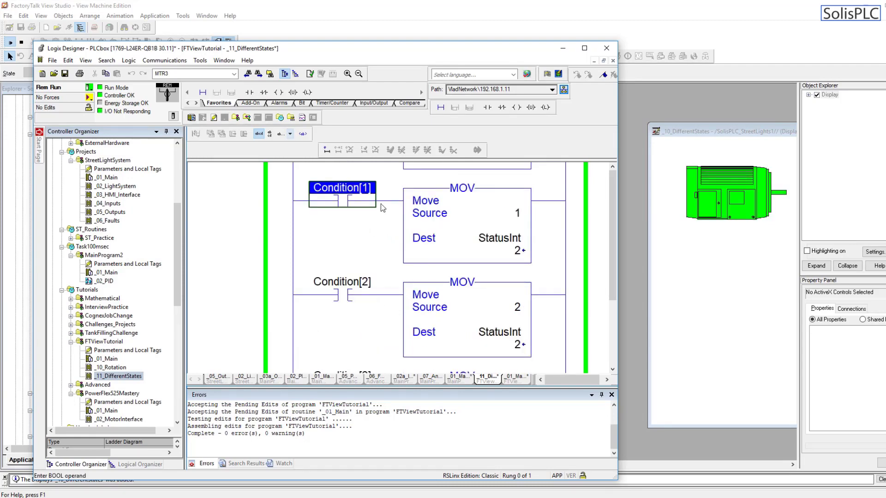
key("ctrl+t")
key("ctrl+t")
scroll(438, 260, "down", 3)
left_click(344, 310)
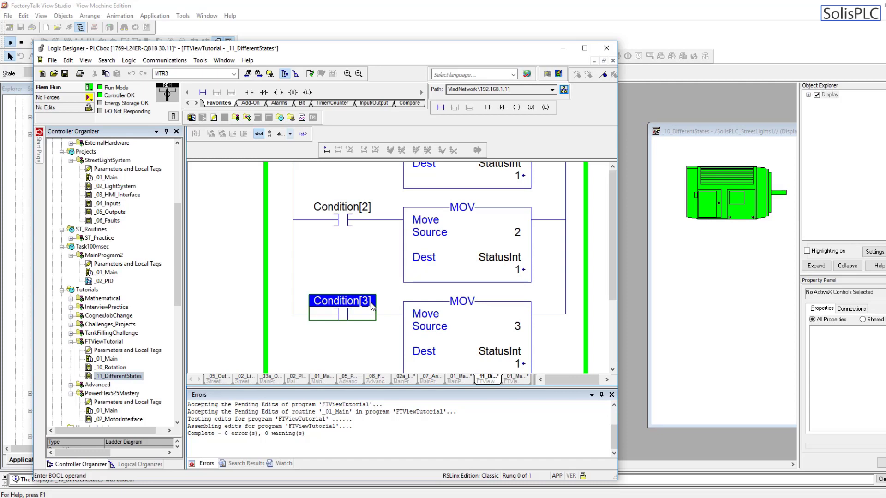
key("ctrl+t")
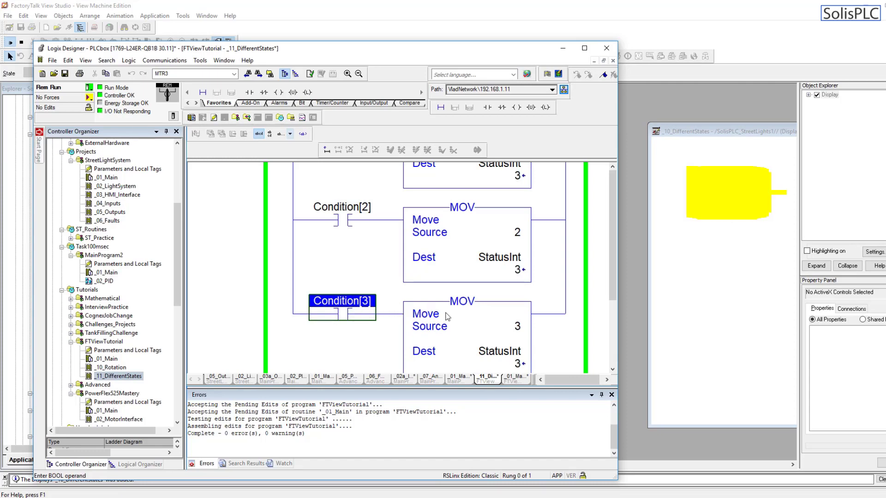
Stop test mode and reopen the motor's Color animation settings
left_click(691, 297)
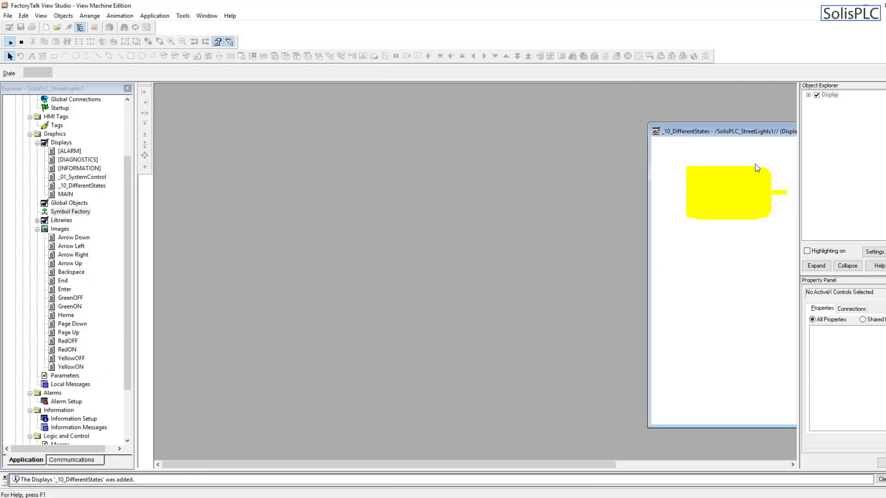
left_click_drag(768, 138, 304, 131)
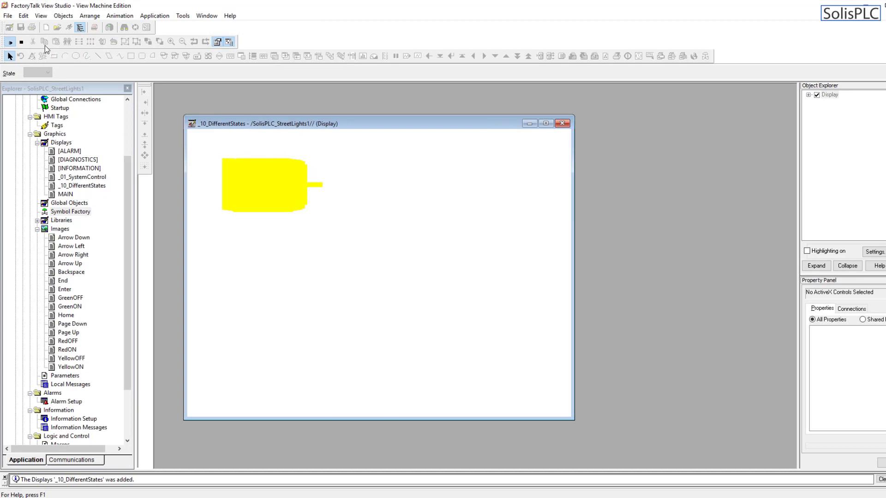
left_click(21, 42)
right_click(304, 174)
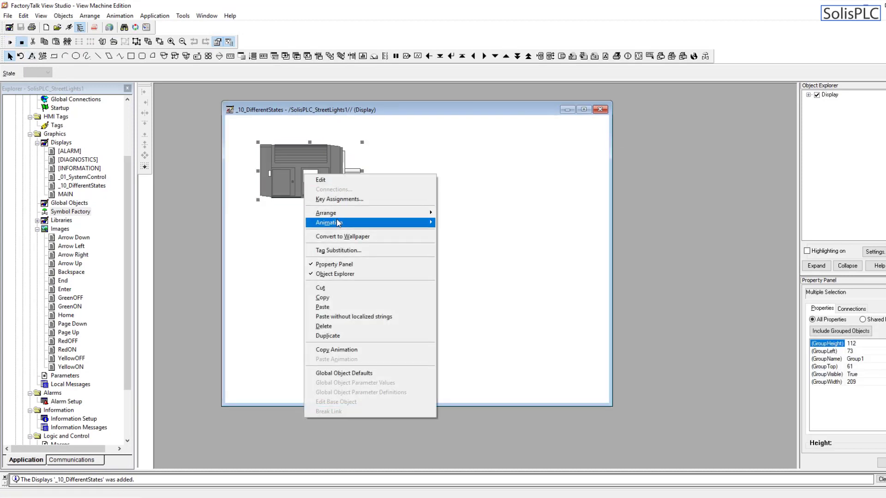
mouse_move(386, 226)
left_click(454, 232)
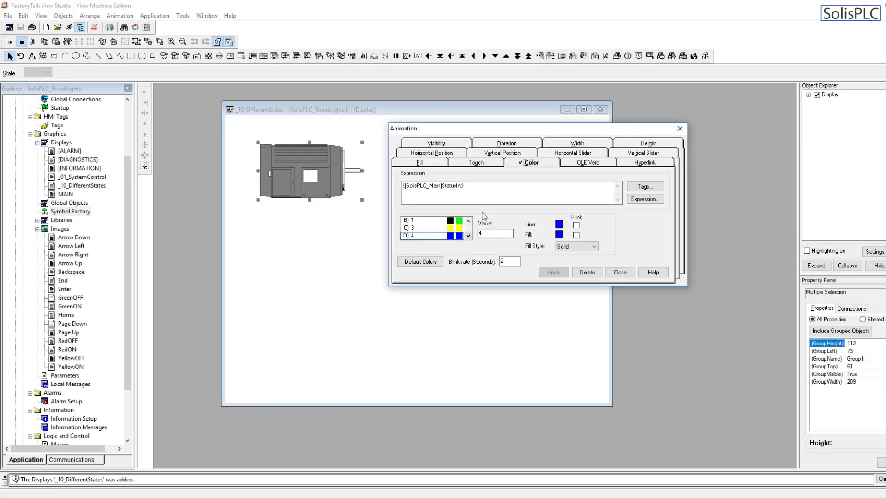
Review the colour states and change the yellow state's value from 3 to 2
left_click(440, 236)
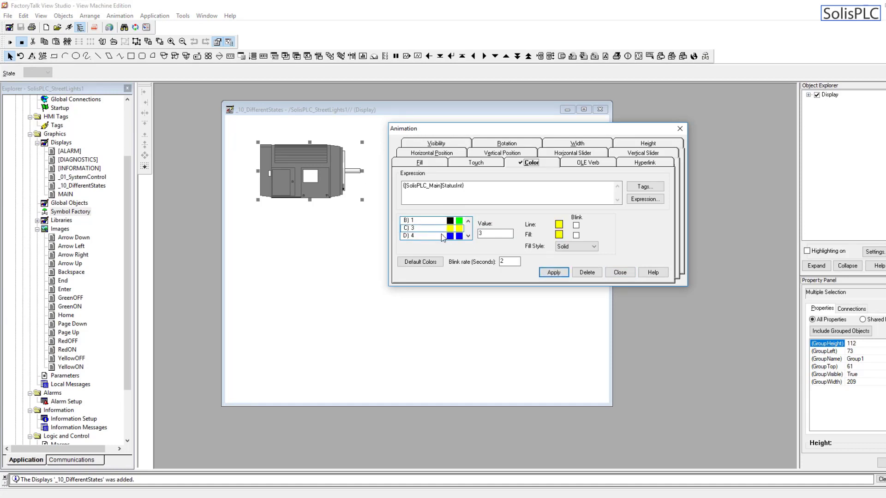
left_click(442, 236)
scroll(428, 234, "up", 1)
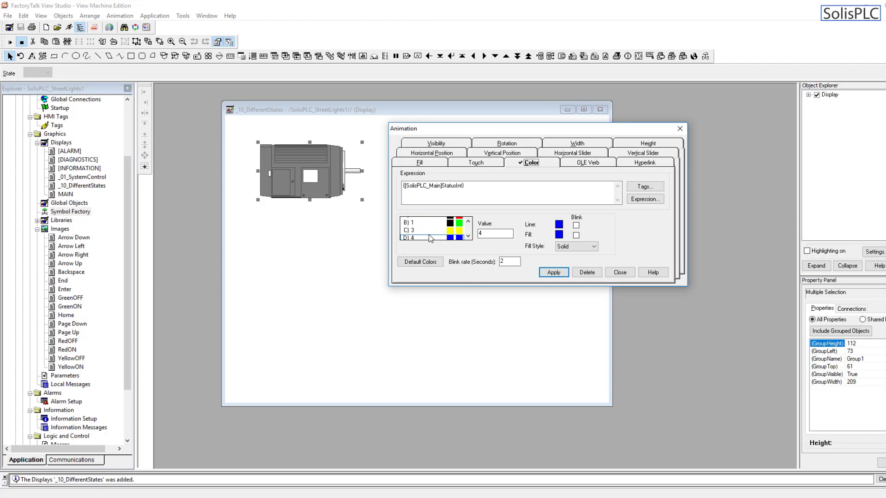
left_click(428, 223)
left_click(428, 228)
left_click(427, 234)
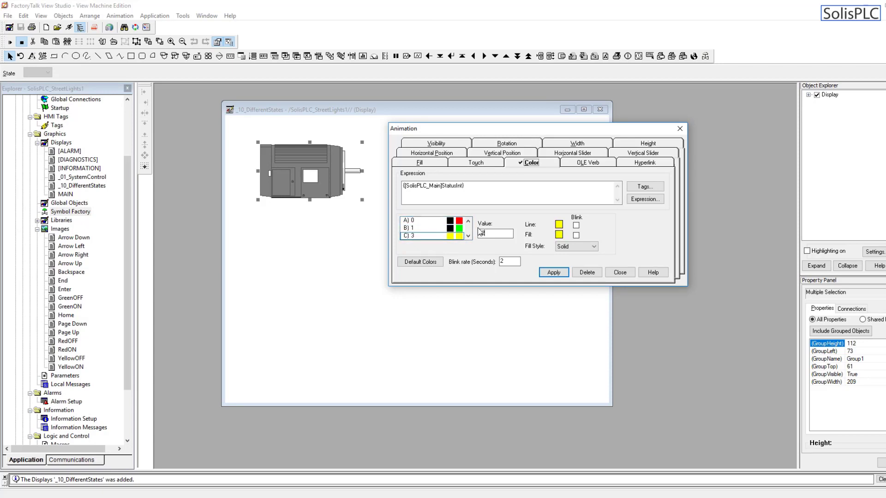
double_click(482, 233)
type("2")
left_click(436, 228)
Change the blue state's value from 4 to 3, then apply and close the animation
scroll(437, 235, "down", 1)
left_click(436, 235)
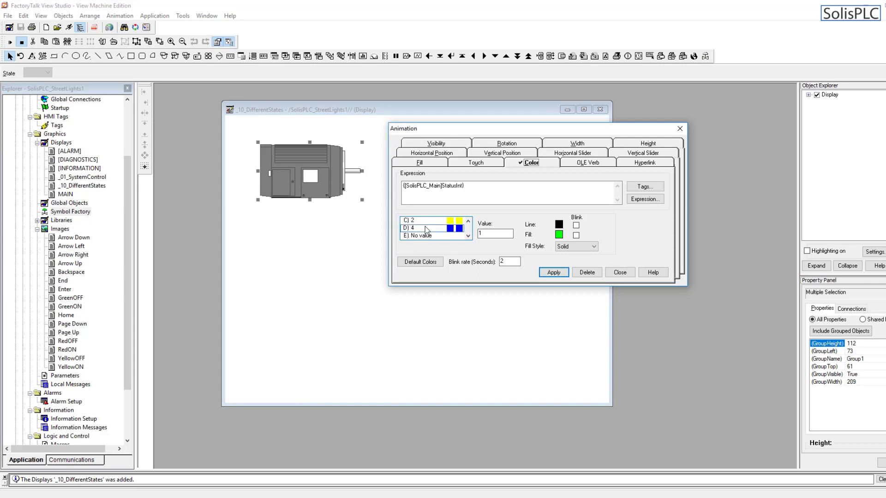
double_click(482, 233)
type("3")
left_click(554, 272)
left_click(619, 272)
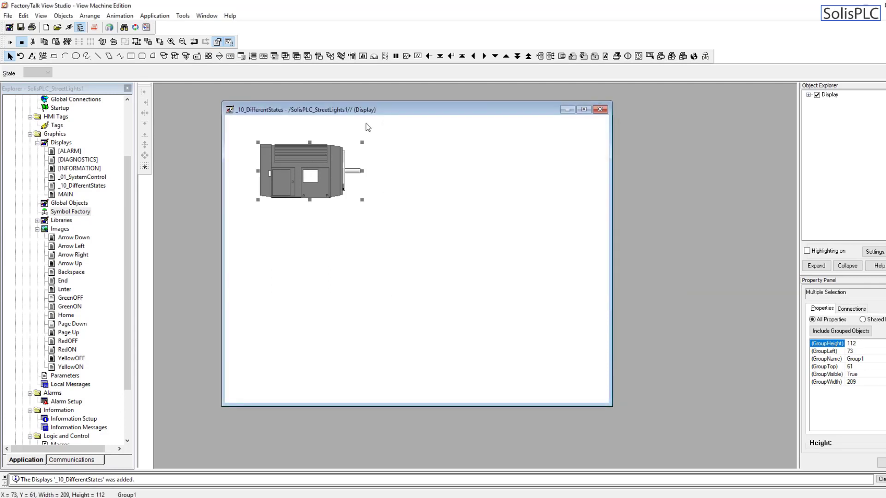
left_click_drag(368, 110, 401, 132)
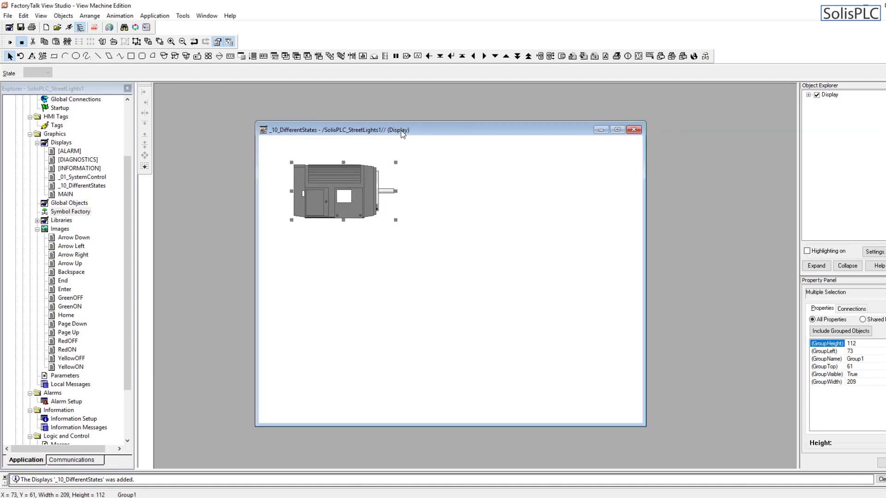
left_click_drag(408, 131, 750, 126)
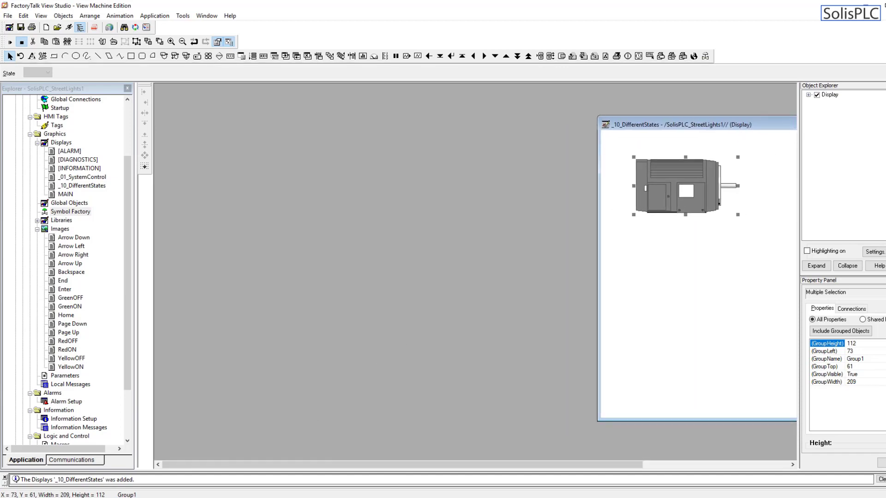
left_click(185, 461)
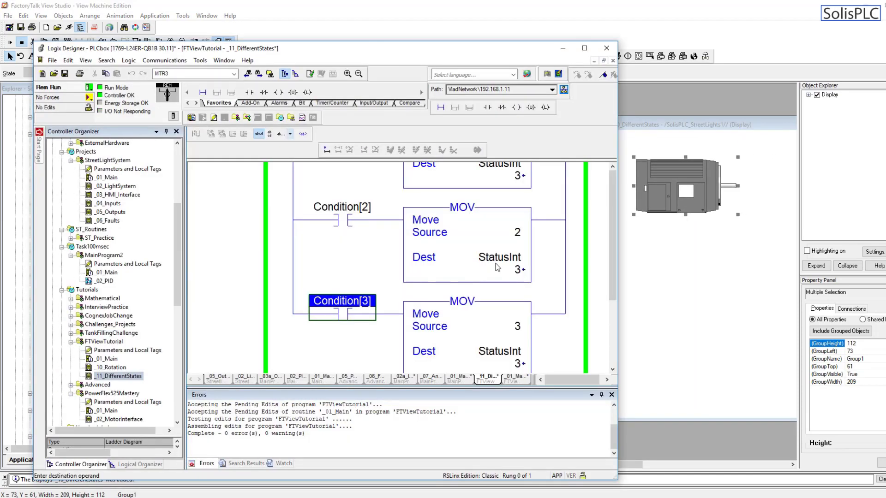
left_click(714, 117)
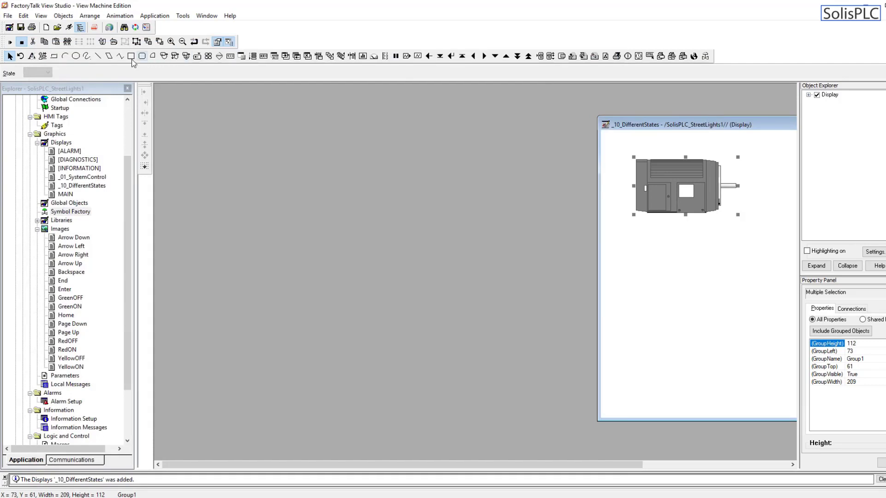
left_click(10, 42)
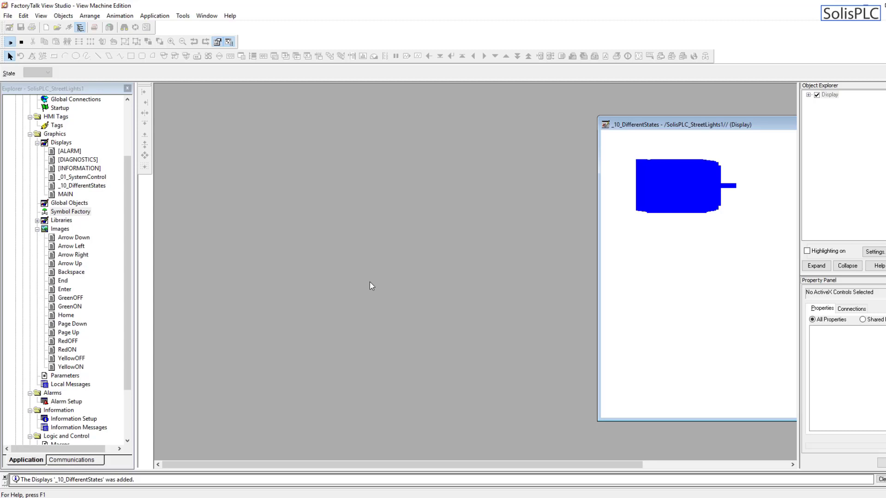
left_click(224, 497)
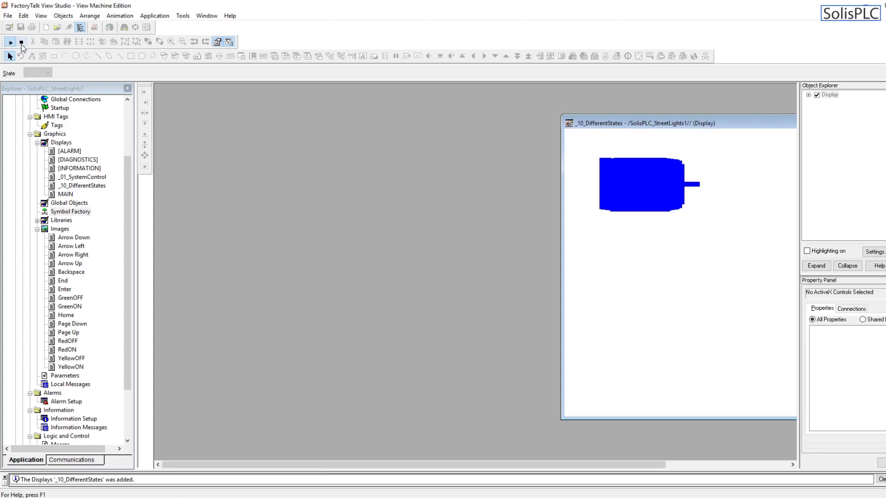
left_click(21, 42)
left_click_drag(732, 130, 601, 135)
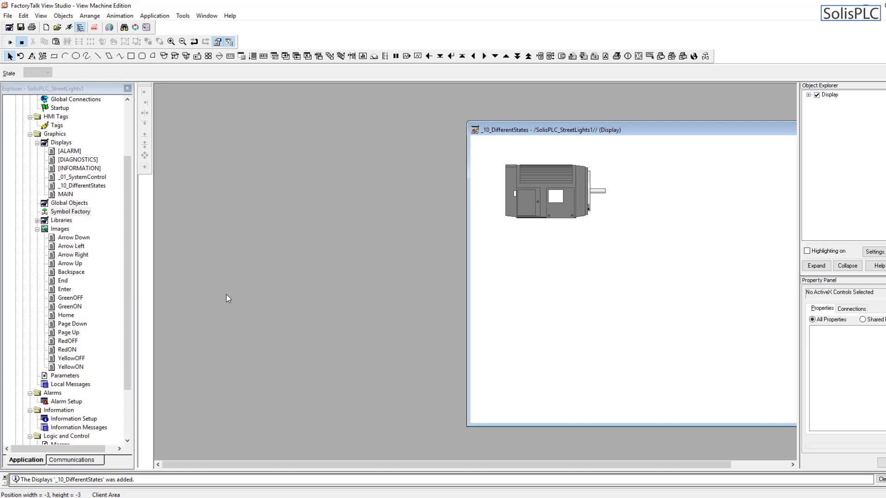
left_click_drag(129, 308, 125, 361)
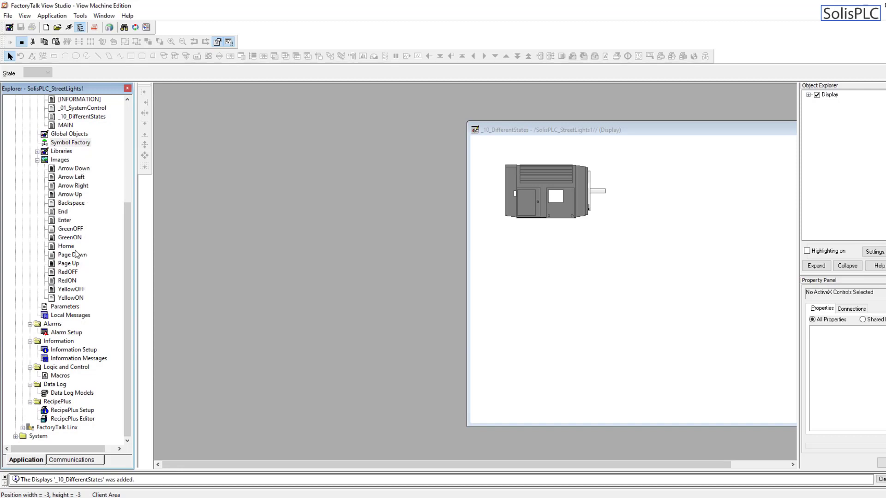
left_click(78, 292)
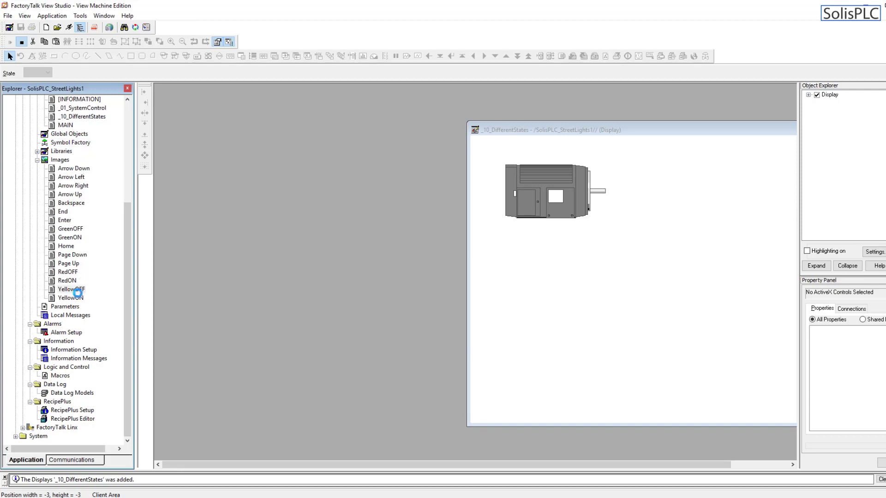
double_click(77, 293)
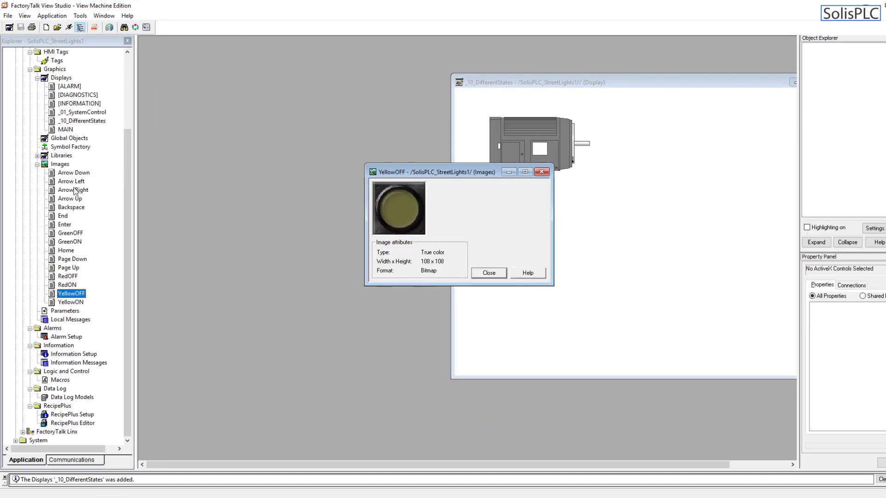
left_click_drag(470, 176, 476, 181)
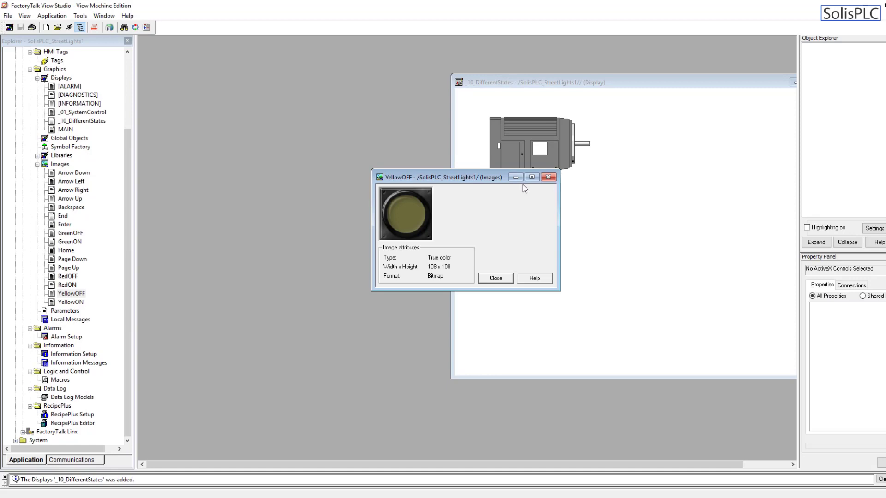
left_click(547, 178)
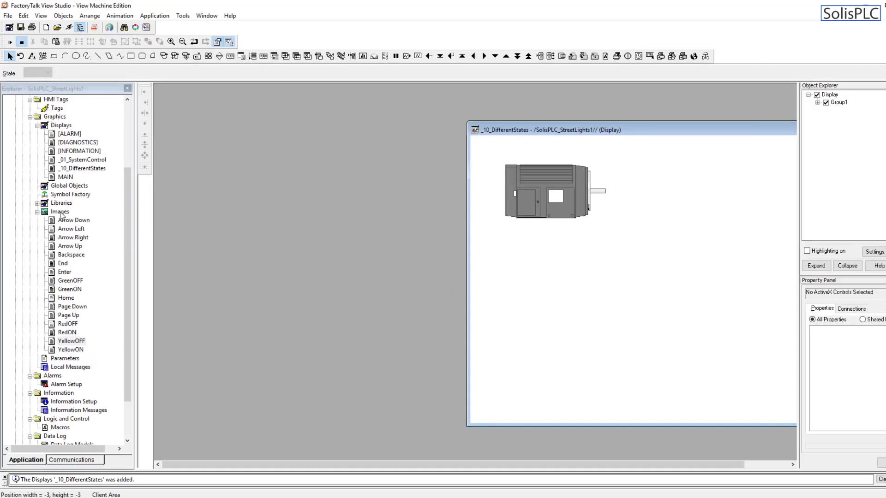
Place the F1 key symbol from the Computer Keys library onto the display
double_click(65, 196)
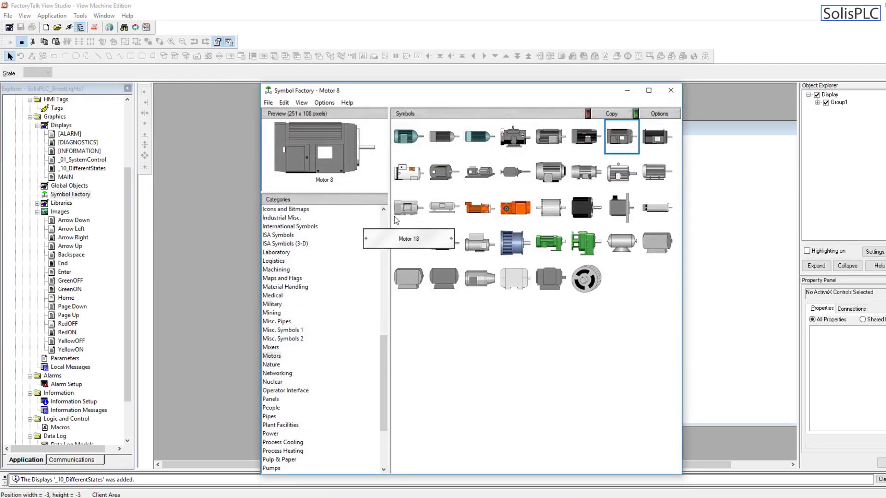
left_click(297, 260)
scroll(283, 272, "up", 9)
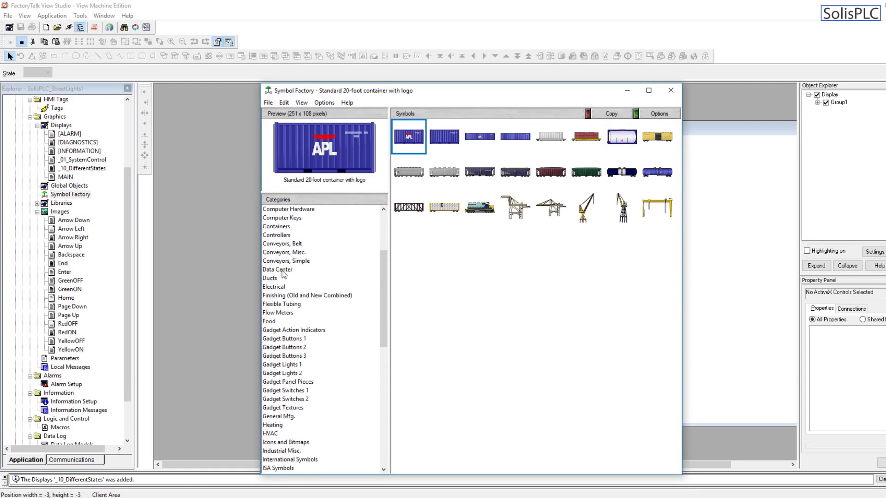
left_click(283, 338)
scroll(304, 322, "up", 2)
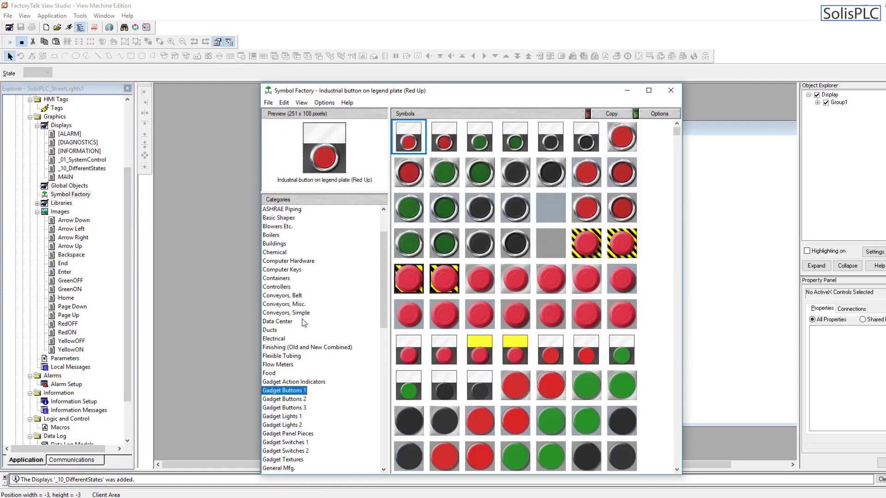
left_click(283, 296)
left_click(281, 270)
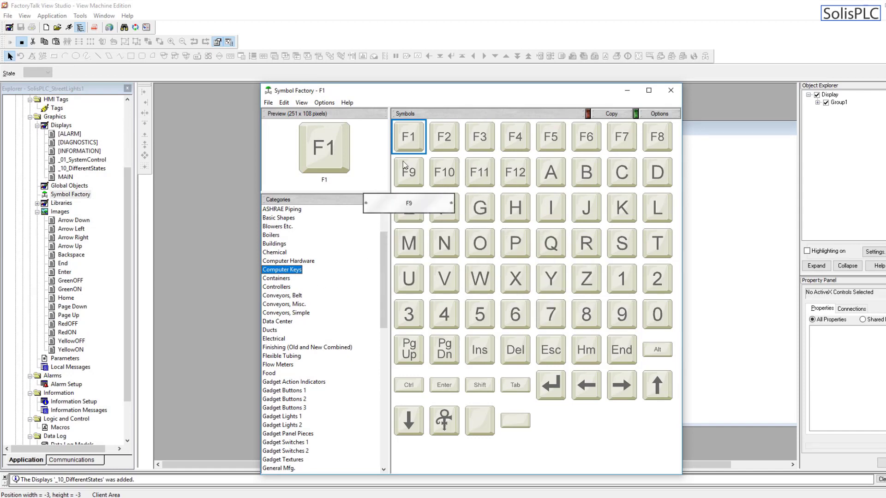
left_click_drag(410, 147, 608, 278)
Remove the motor image and add a Visibility animation to the F1 key
left_click(577, 196)
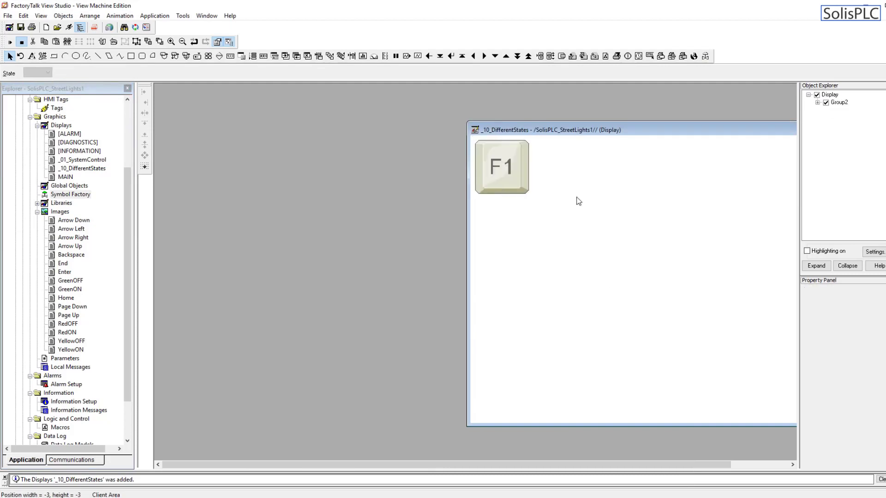
left_click(502, 167)
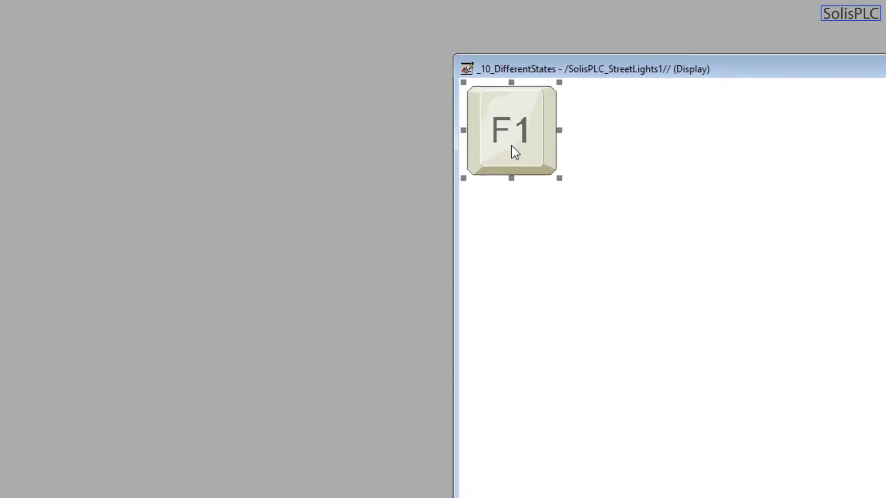
right_click(520, 145)
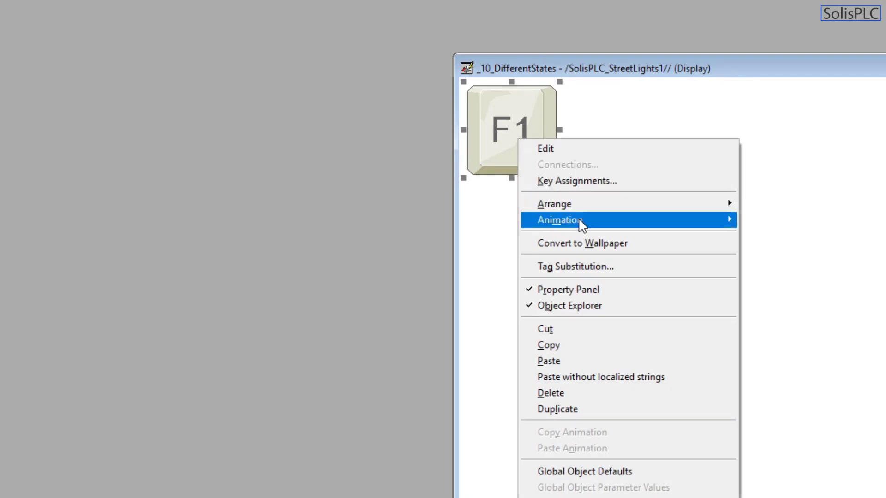
mouse_move(579, 221)
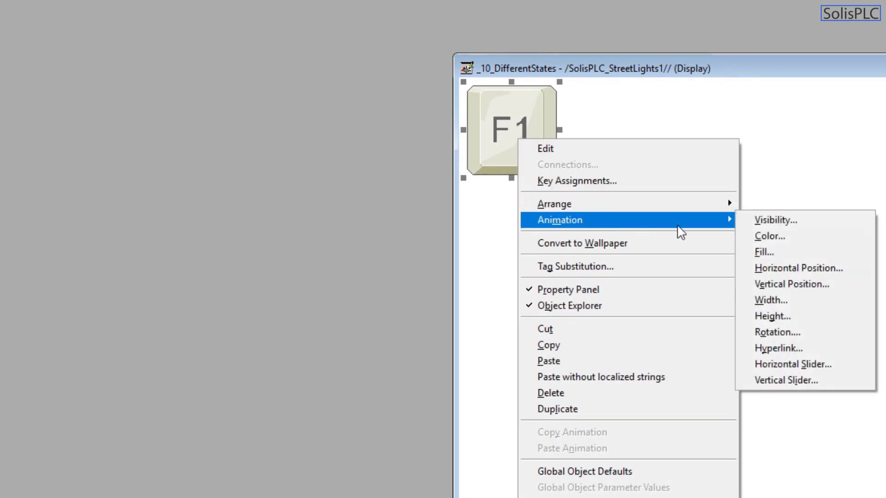
left_click(788, 222)
left_click_drag(666, 67, 371, 21)
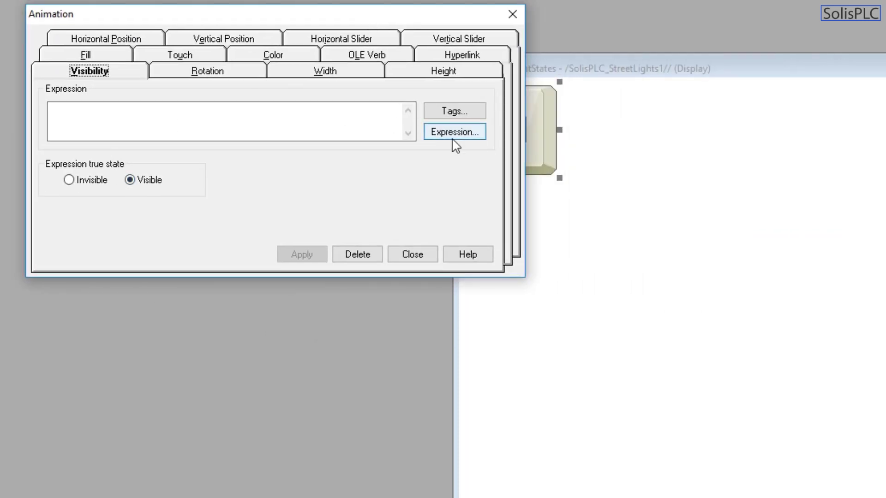
left_click(454, 111)
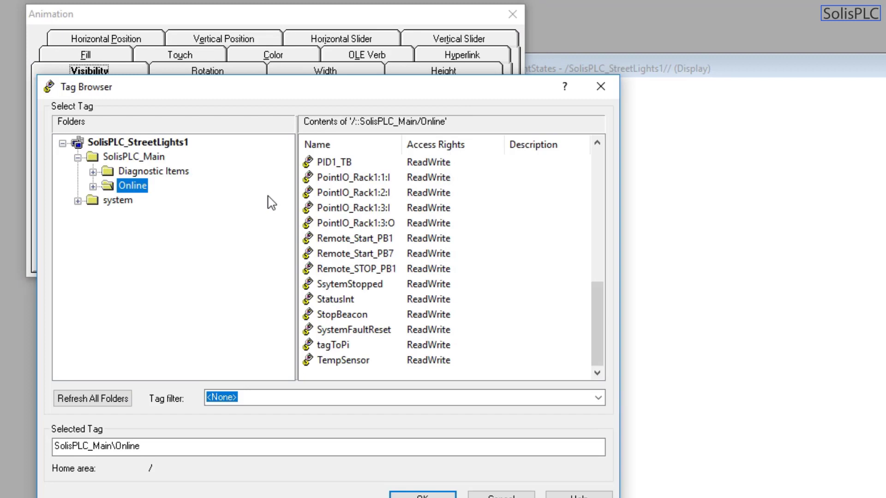
left_click(592, 96)
Set F1's visibility expression to {[SolisPLC_Main]StatusInt} == 0, then apply and close
left_click(467, 135)
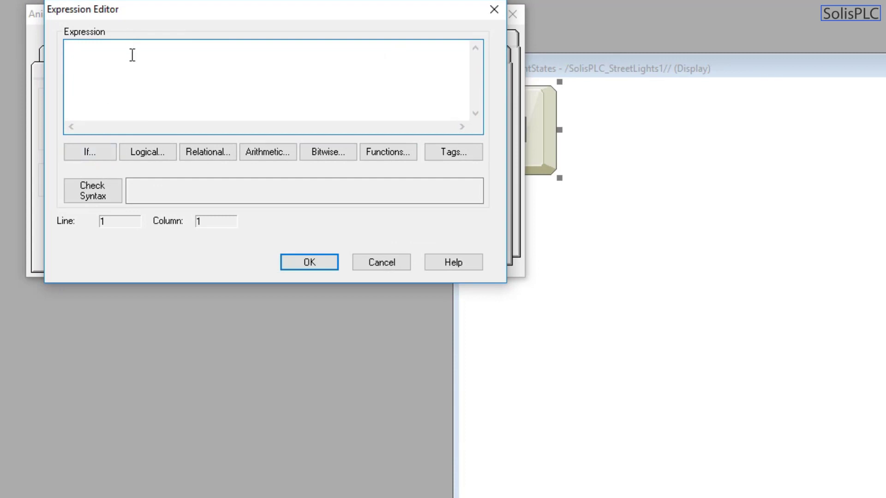
left_click(464, 156)
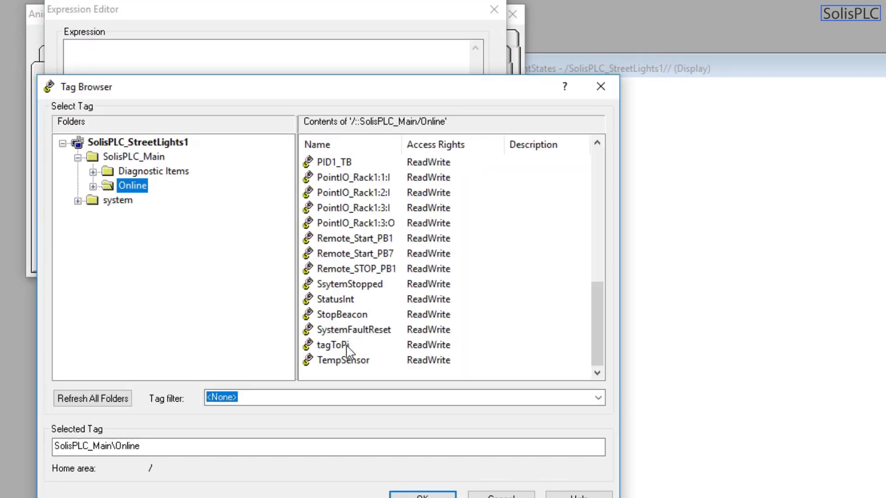
double_click(337, 300)
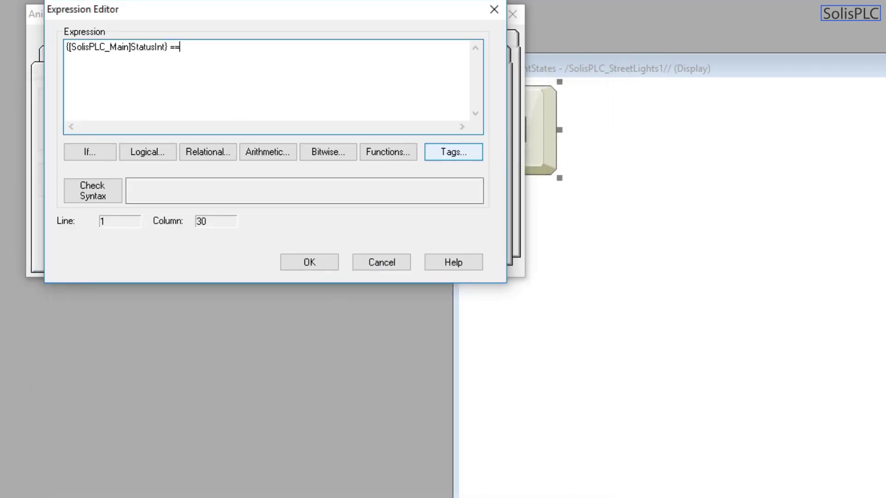
type("== 0")
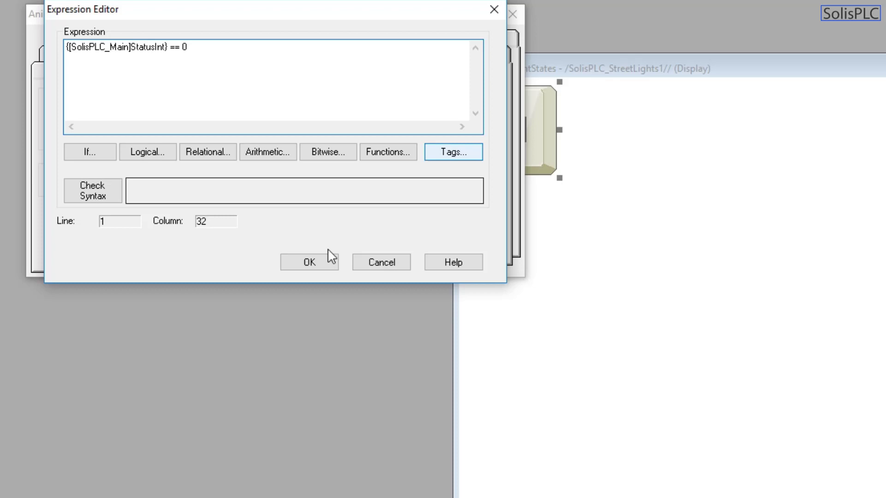
left_click(318, 261)
left_click(298, 259)
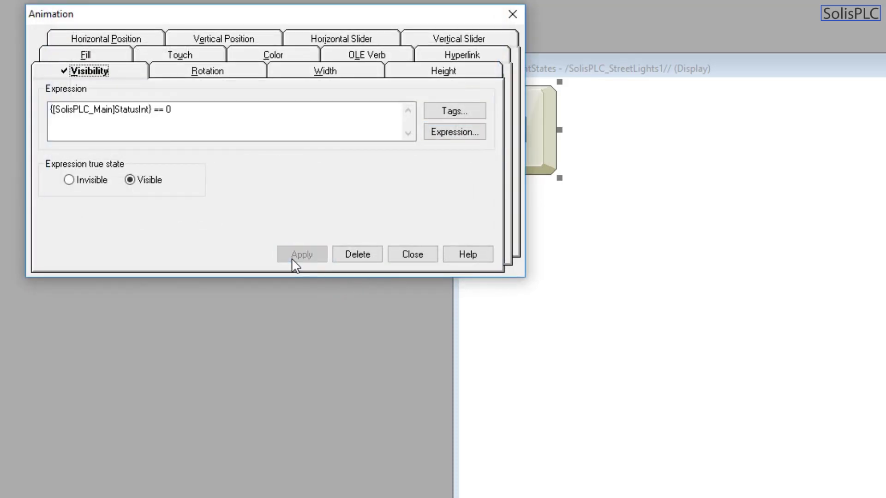
left_click(412, 256)
left_click(573, 244)
left_click(523, 158)
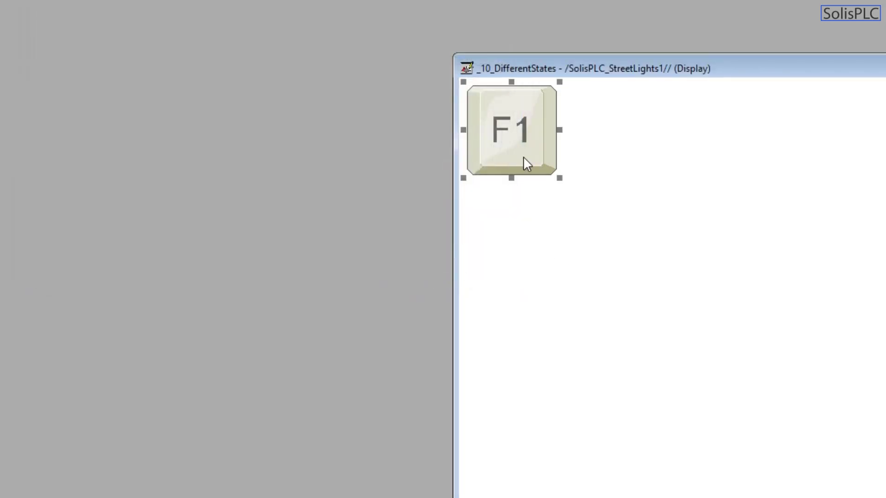
Place the F2 key image from Symbol Factory beside the F1 key
left_click(402, 268)
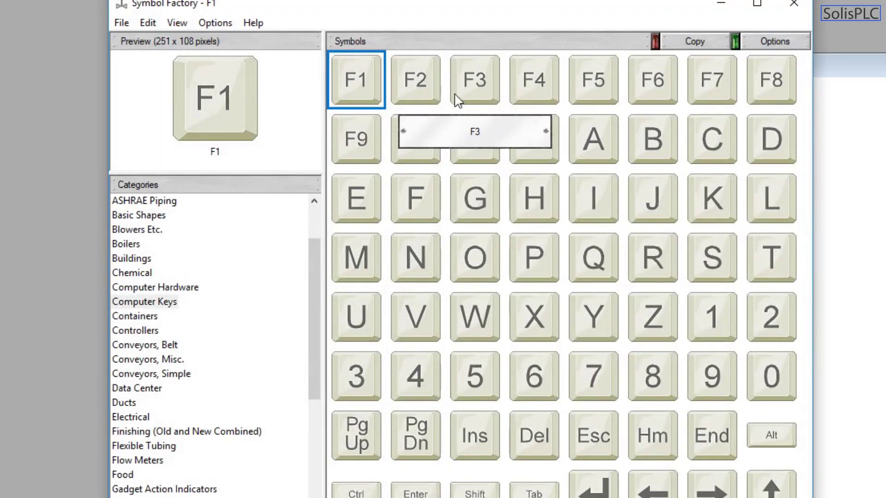
left_click(432, 81)
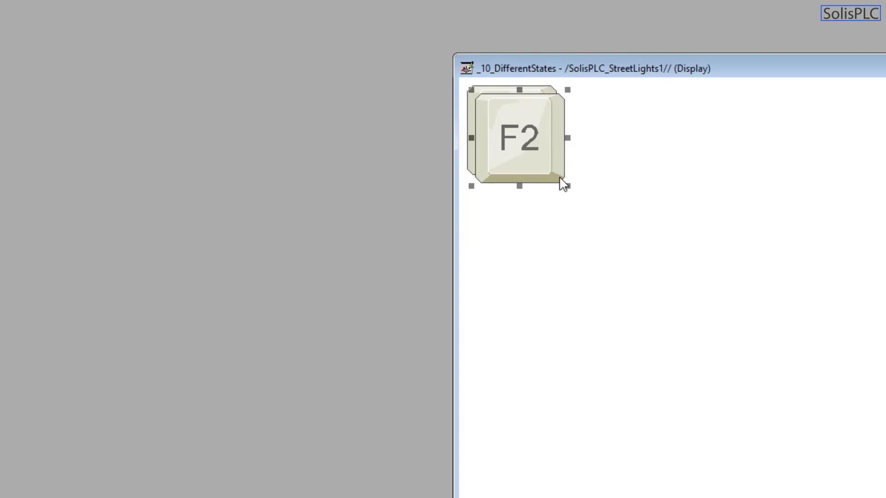
left_click_drag(561, 185, 669, 276)
left_click_drag(600, 274, 587, 172)
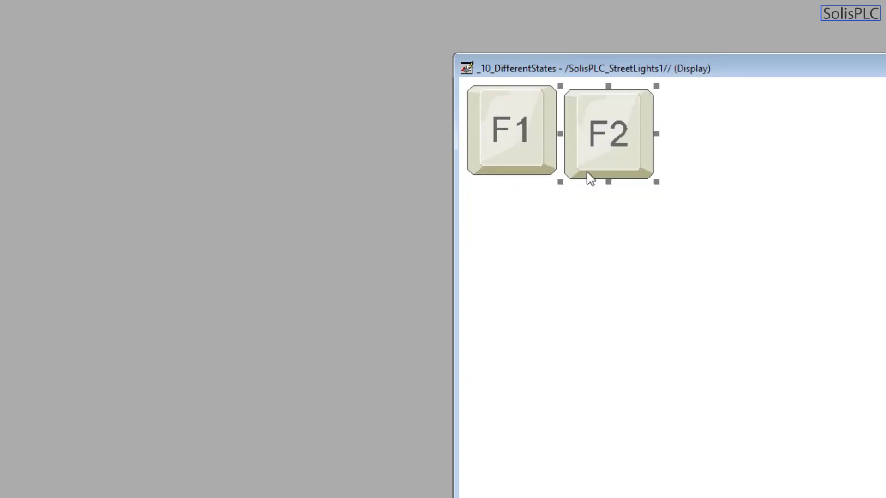
Select F1's visibility expression in its Animation settings to reuse it
right_click(604, 145)
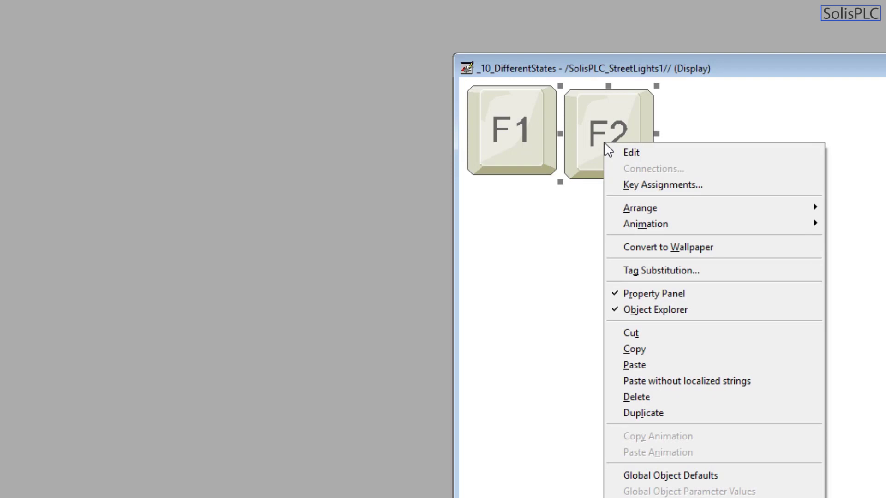
left_click(551, 159)
right_click(534, 158)
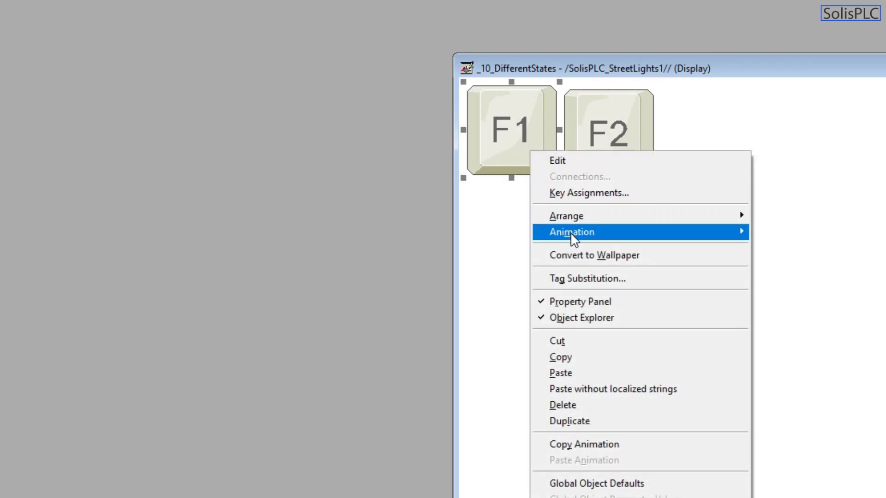
mouse_move(571, 234)
left_click(775, 239)
triple_click(123, 109)
key("ctrl+c")
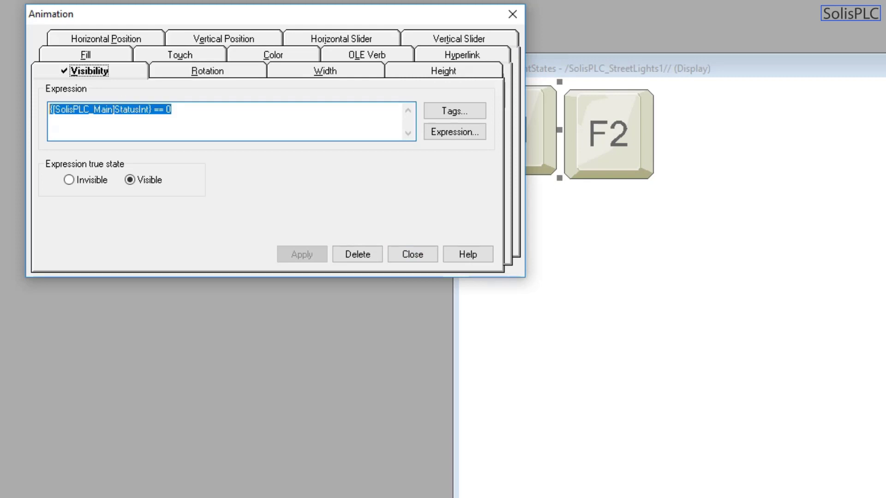
left_click(512, 13)
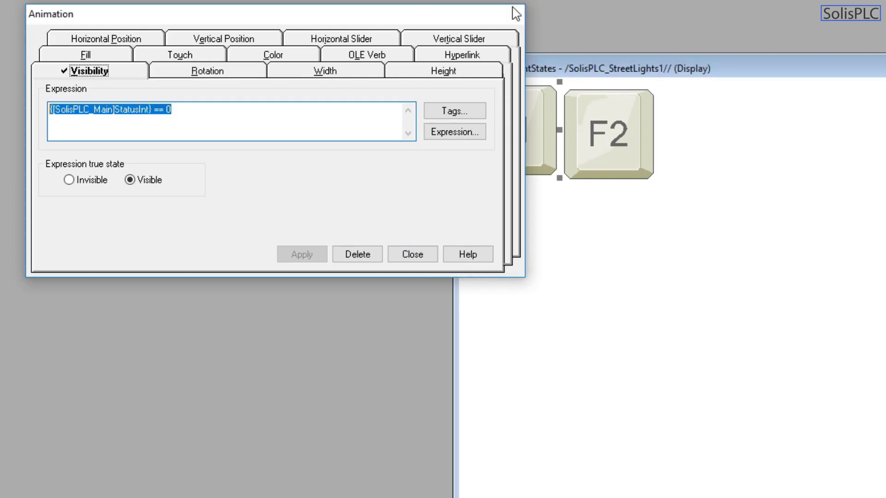
Give the F2 key a visibility expression of StatusInt == 1 and apply it
right_click(629, 128)
mouse_move(687, 205)
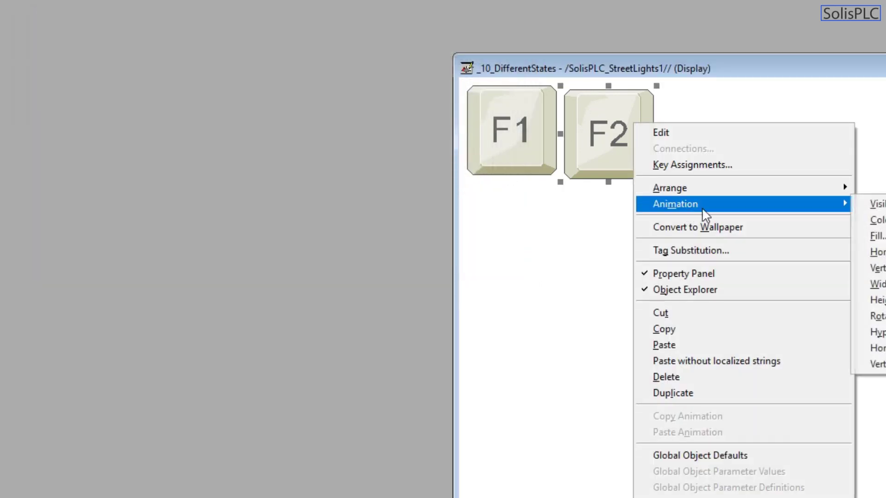
left_click(876, 204)
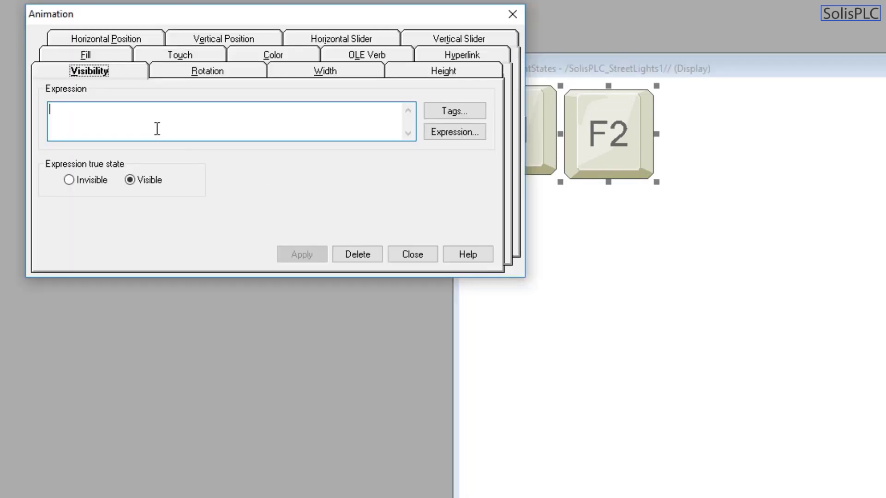
key("ctrl+v")
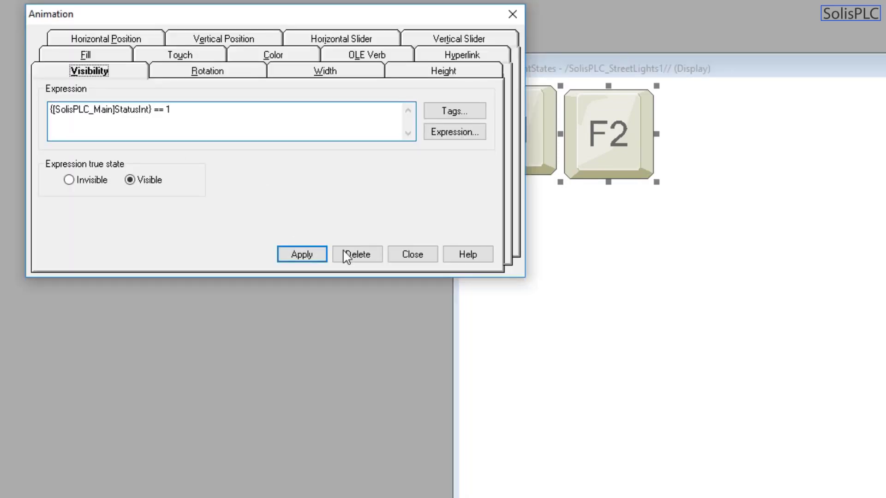
left_click(323, 255)
left_click(413, 255)
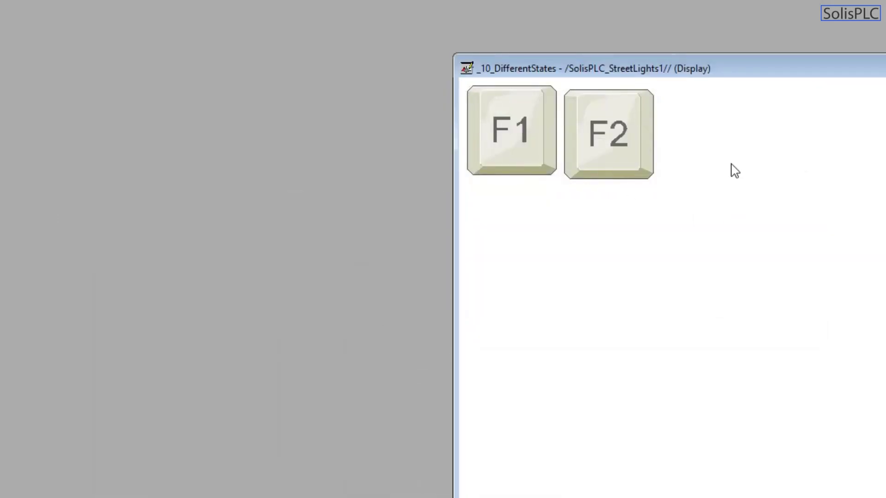
Add F3 and F4 key images in a row to the right of F2
key("ctrl+v")
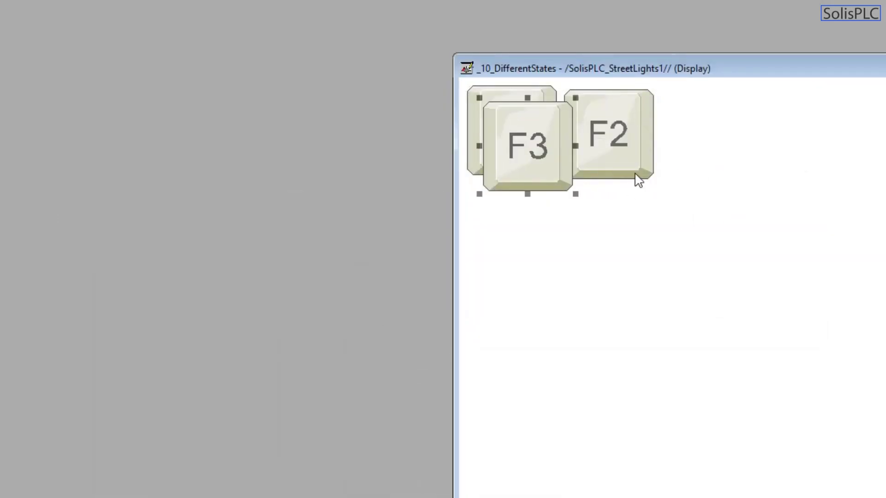
left_click_drag(521, 162, 714, 172)
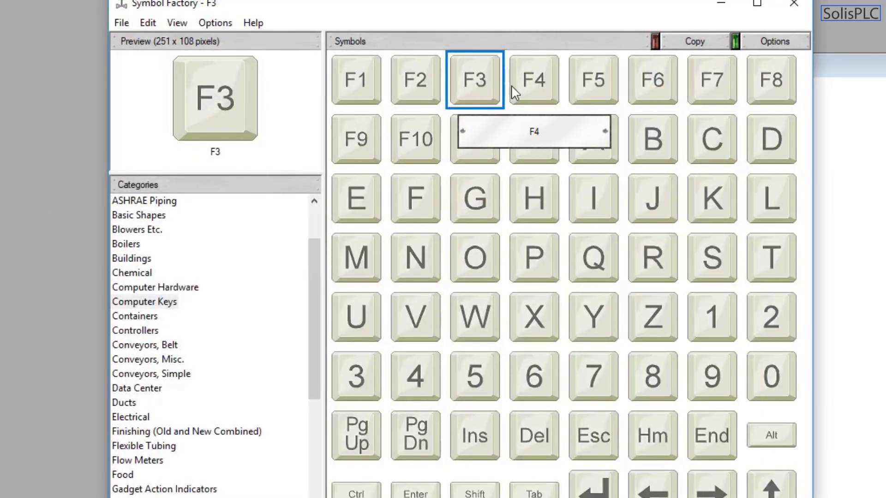
left_click(536, 87)
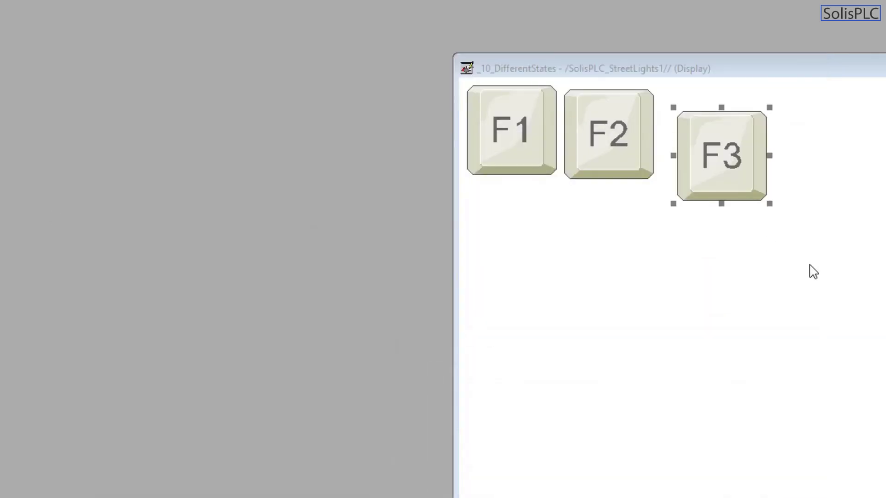
key("ctrl+v")
left_click_drag(535, 157, 843, 155)
Select F2's StatusInt visibility expression text to reuse for the other keys
right_click(631, 121)
mouse_move(705, 213)
left_click(875, 202)
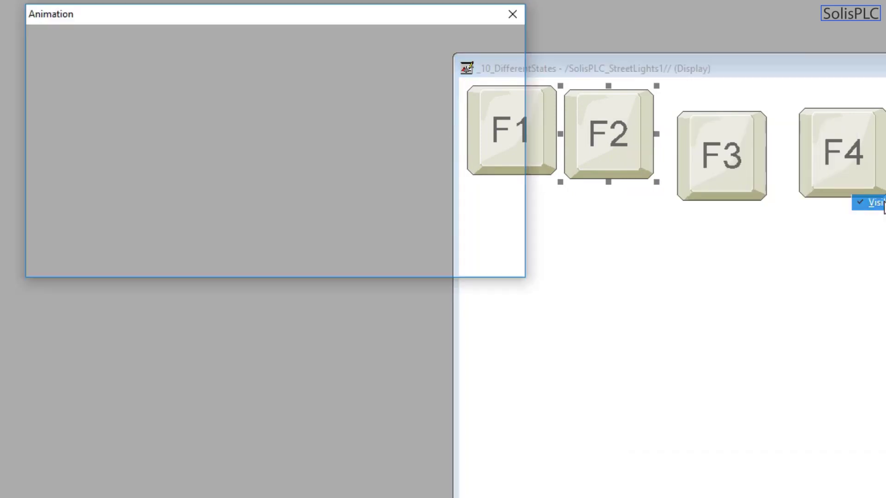
left_click_drag(217, 115, 56, 118)
key("ctrl+c")
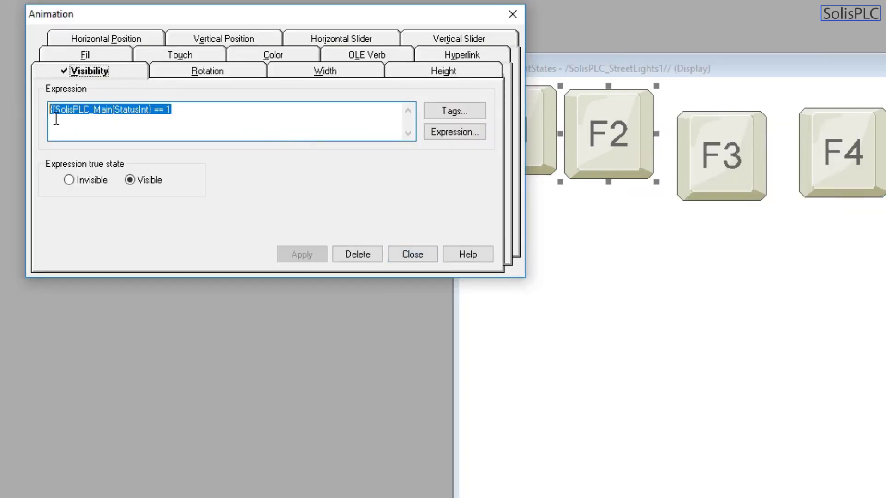
left_click(412, 254)
Set the F3 key's visibility expression to StatusInt == 2 and apply it
left_click(738, 176)
right_click(738, 175)
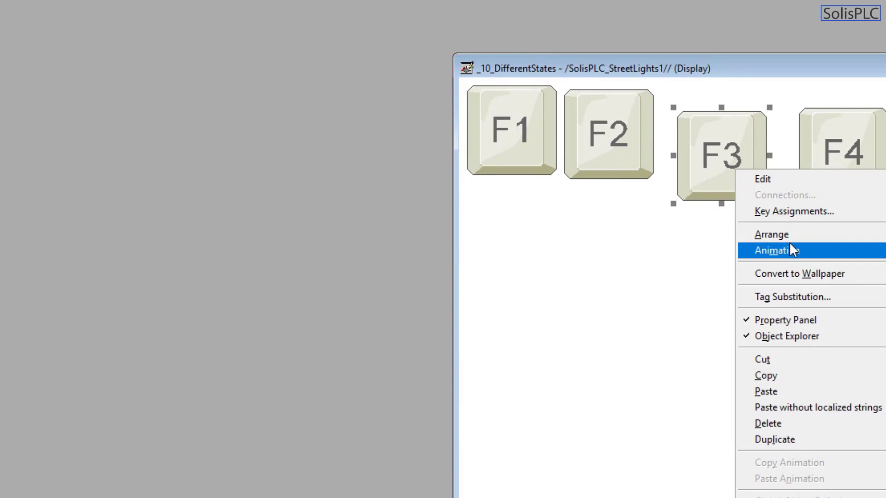
left_click(876, 253)
key("ctrl+v")
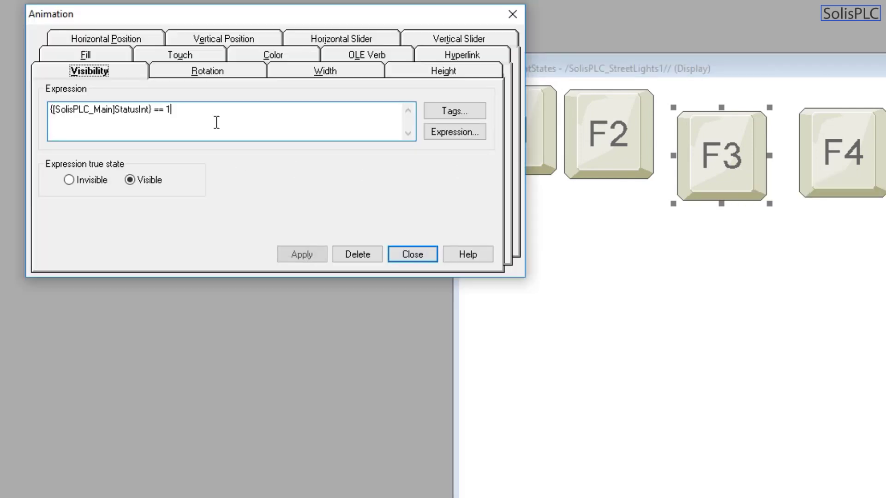
type("2")
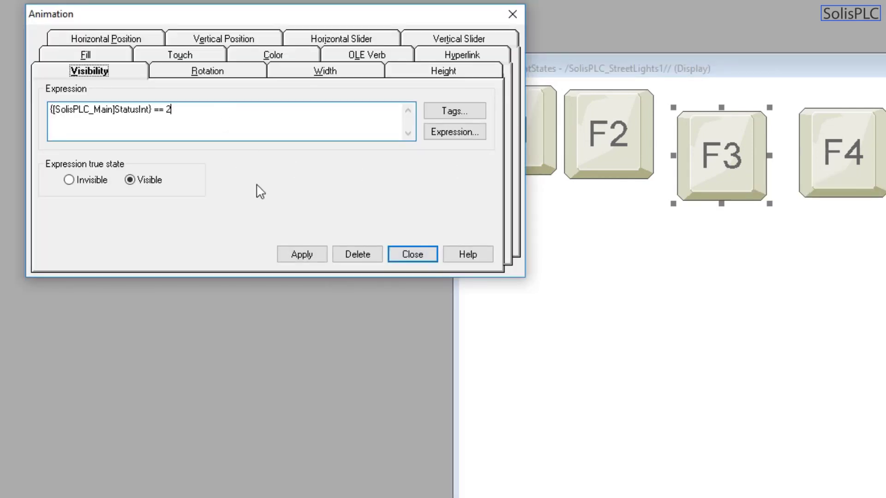
left_click(301, 254)
left_click(413, 256)
Set the F4 key's visibility expression to StatusInt == 3 and apply it
right_click(874, 178)
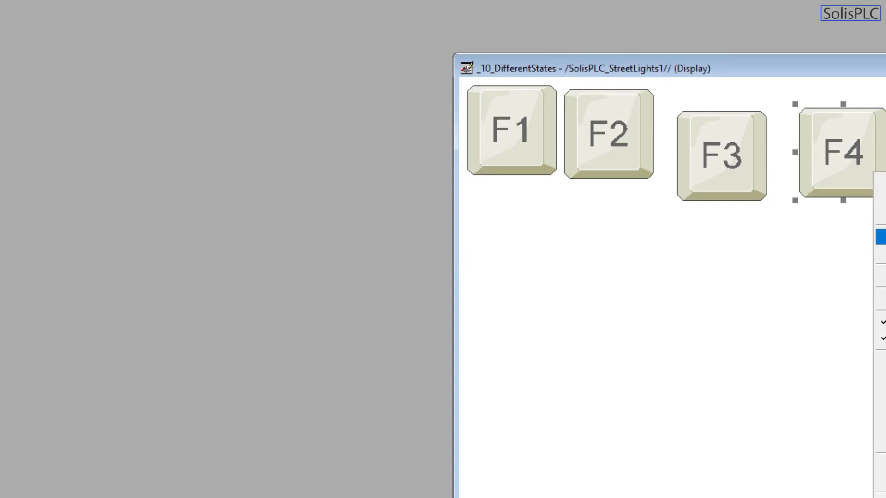
left_click(860, 259)
left_click(141, 109)
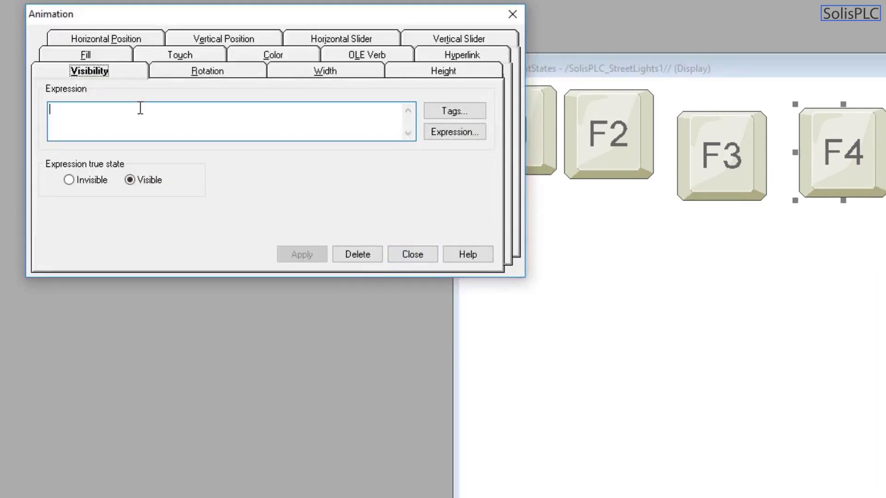
key("ctrl+v")
key("BackSpace")
type("3")
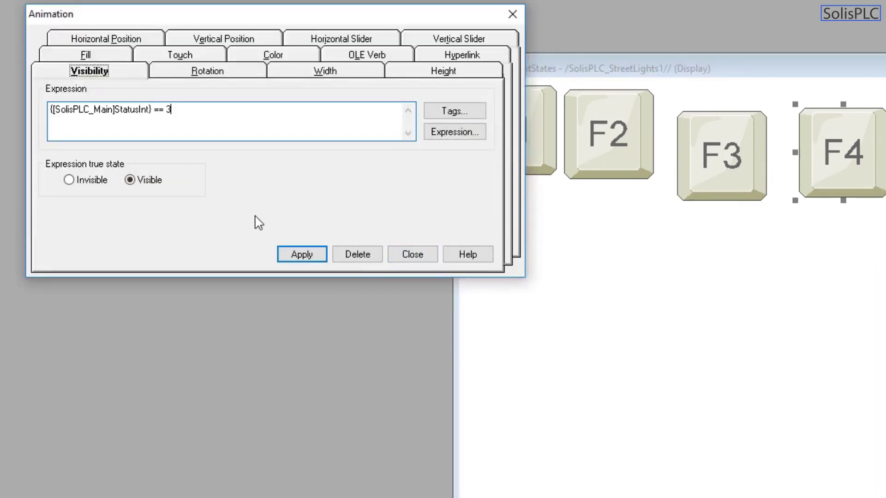
left_click(296, 255)
left_click(410, 255)
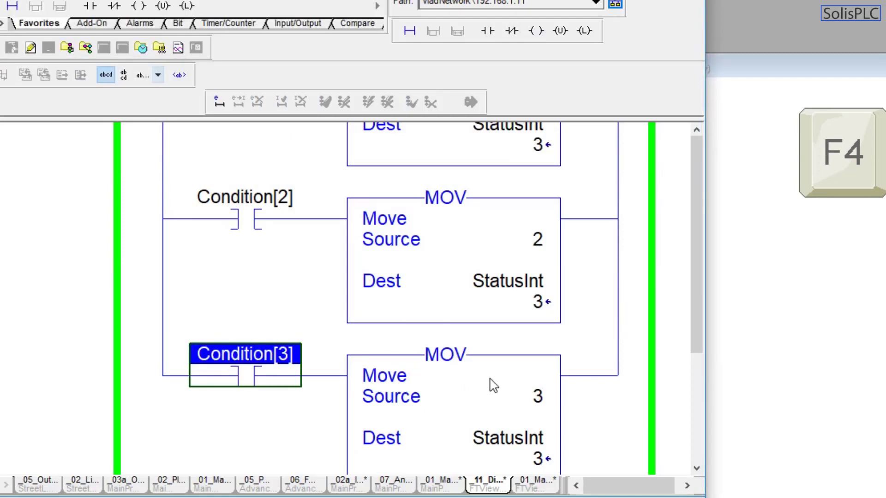
Toggle Condition[0] on and back off to test StatusInt at 0
scroll(353, 339, "up", 3)
scroll(353, 339, "up", 3)
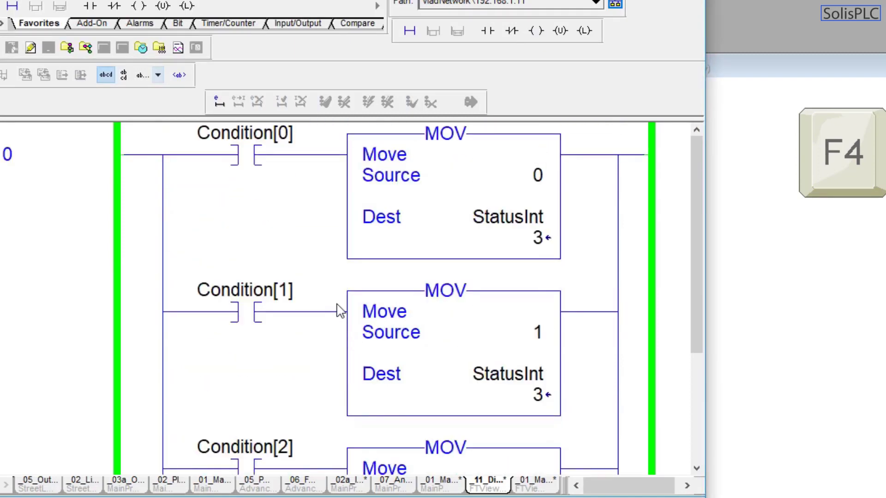
left_click(272, 152)
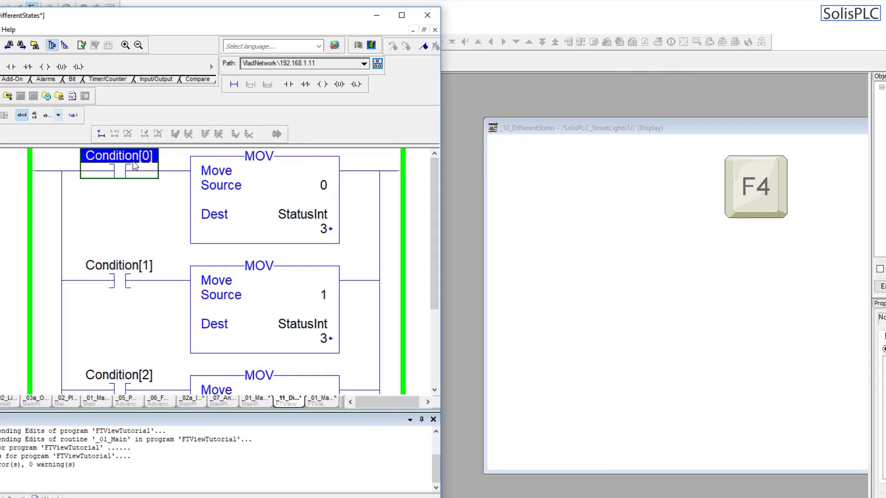
key("ctrl+t")
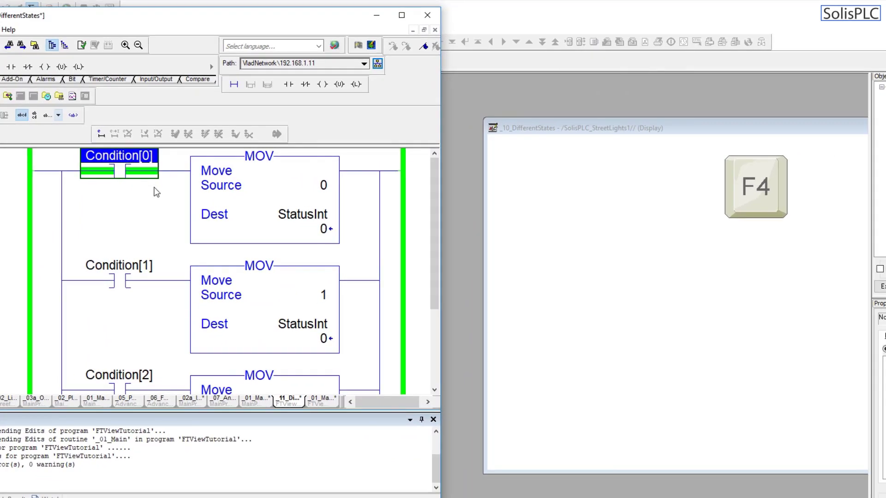
key("F1")
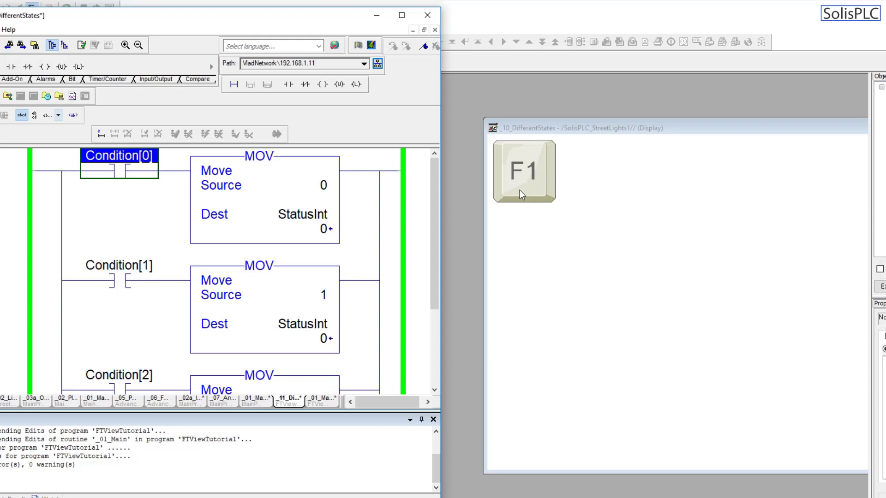
Select Condition[1] and Condition[2], then move the ladder window right to reveal the HMI
left_click(138, 279)
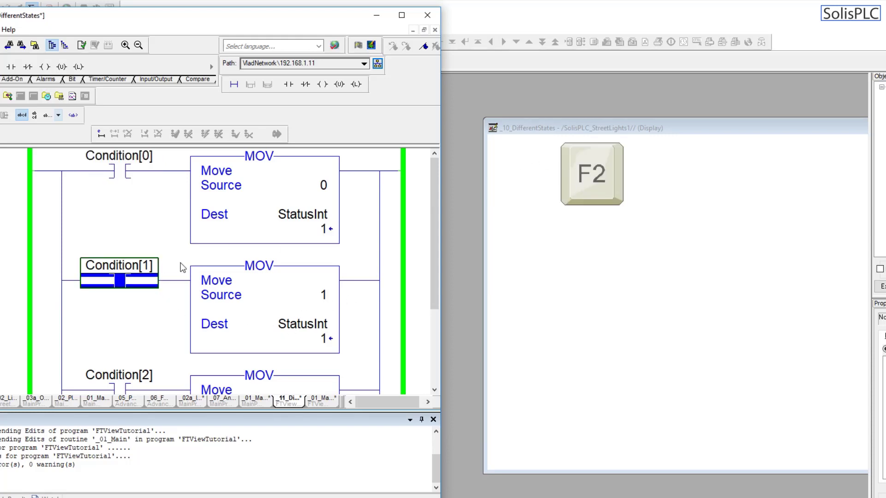
scroll(183, 267, "down", 2)
left_click(115, 288)
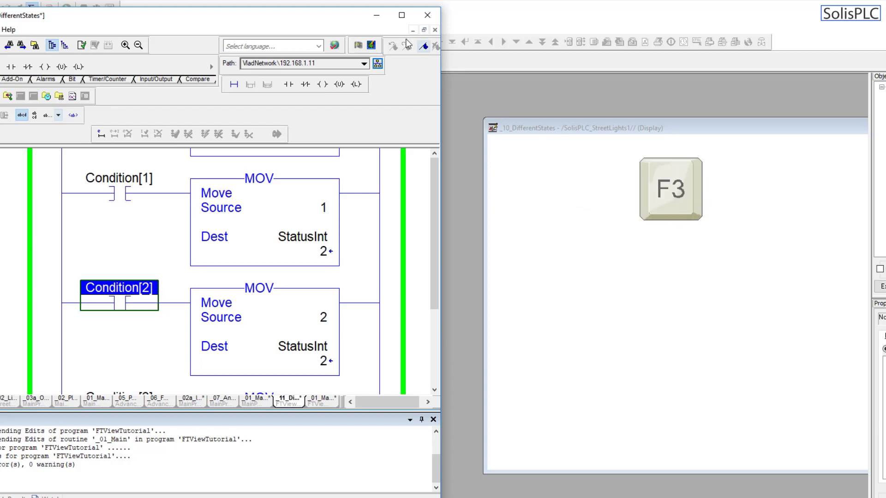
left_click_drag(253, 21, 446, 4)
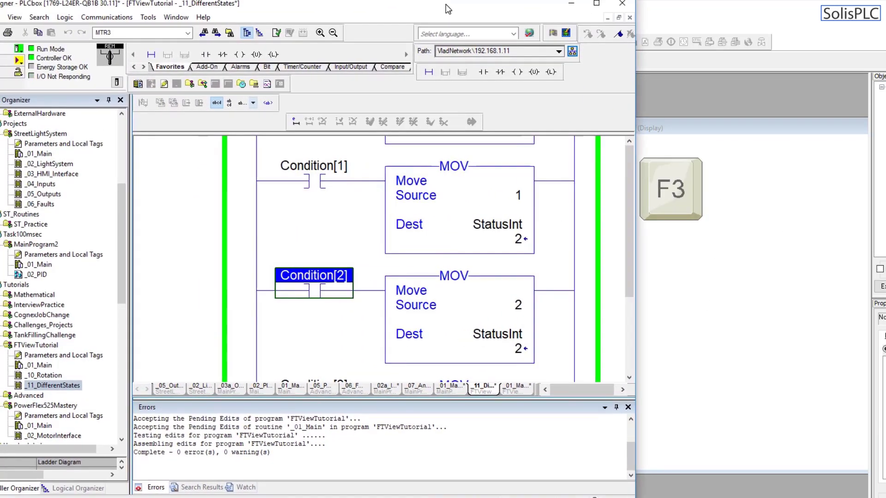
Align F1–F4 left and top so they stack, then deselect and shift the display right
left_click(746, 250)
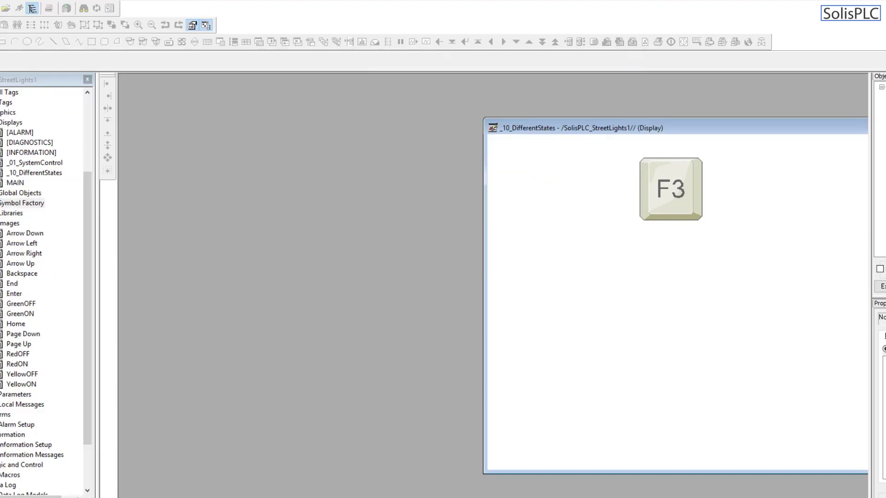
left_click(552, 193)
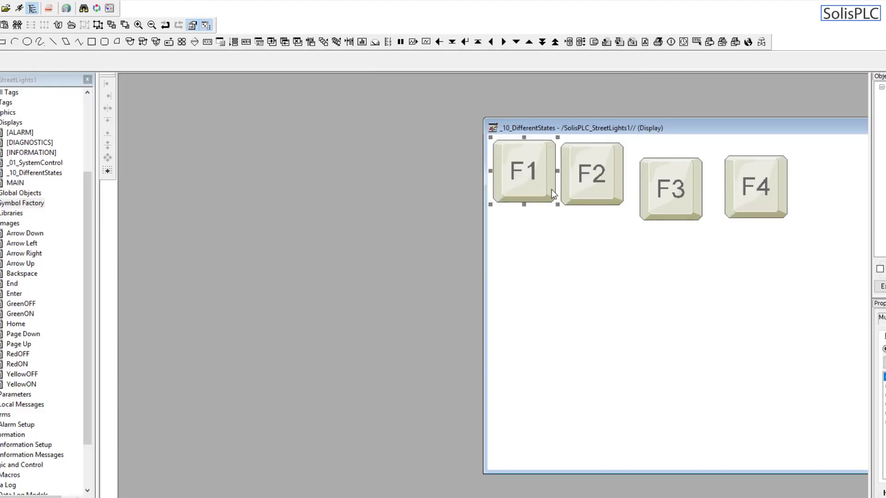
left_click(604, 187, "shift")
left_click(652, 206, "shift")
left_click(753, 194, "shift")
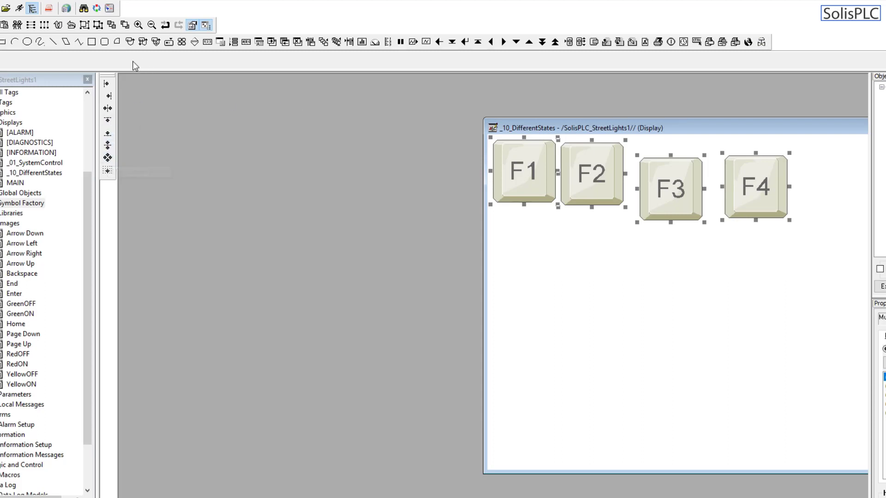
left_click(110, 85)
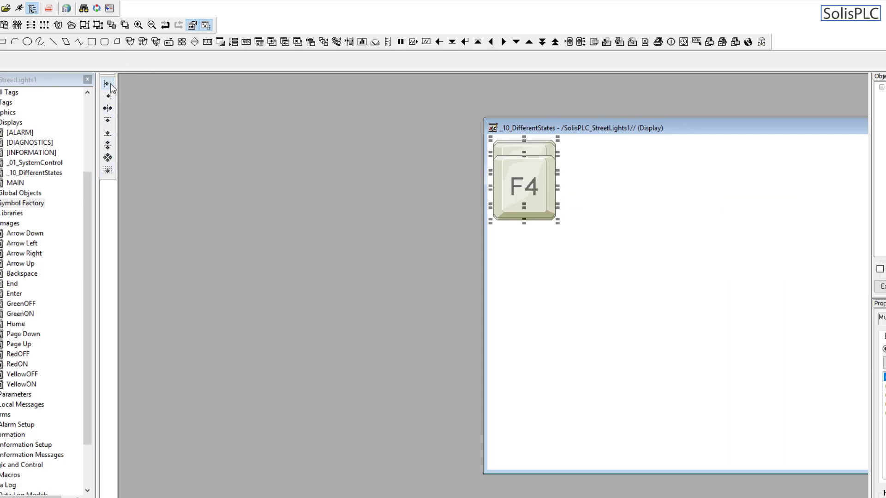
left_click(107, 120)
left_click(518, 242)
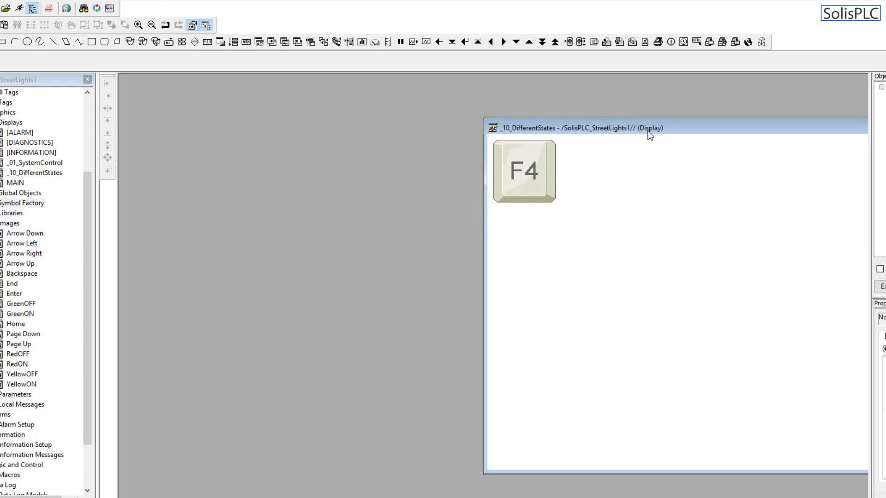
left_click_drag(649, 135, 667, 129)
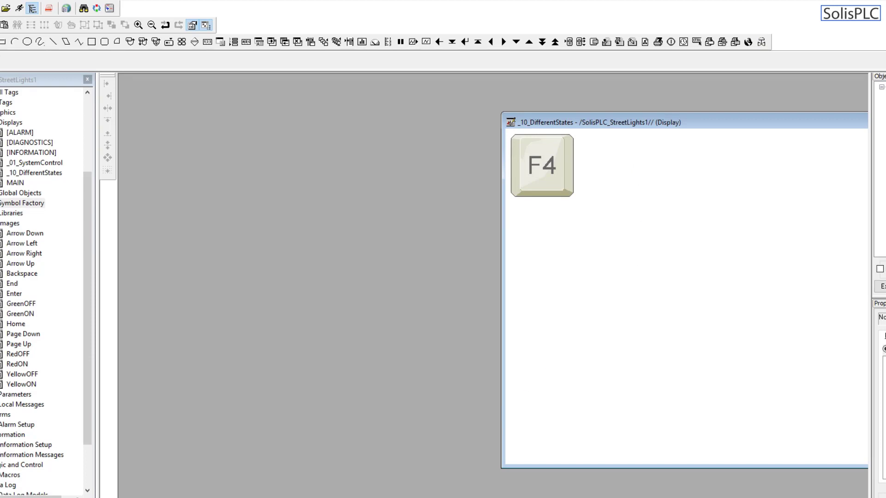
left_click_drag(619, 125, 818, 120)
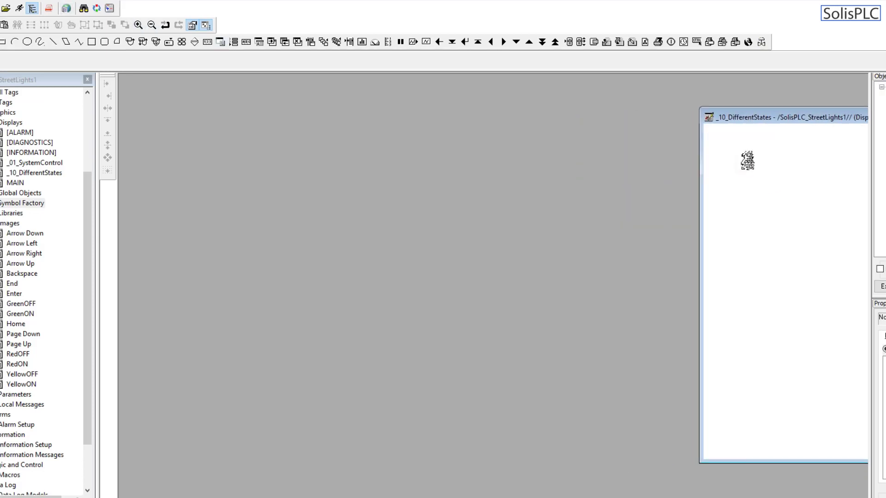
Toggle Condition[0], [1] and [2] to step StatusInt through 0–2, then maximize the display
left_click(138, 484)
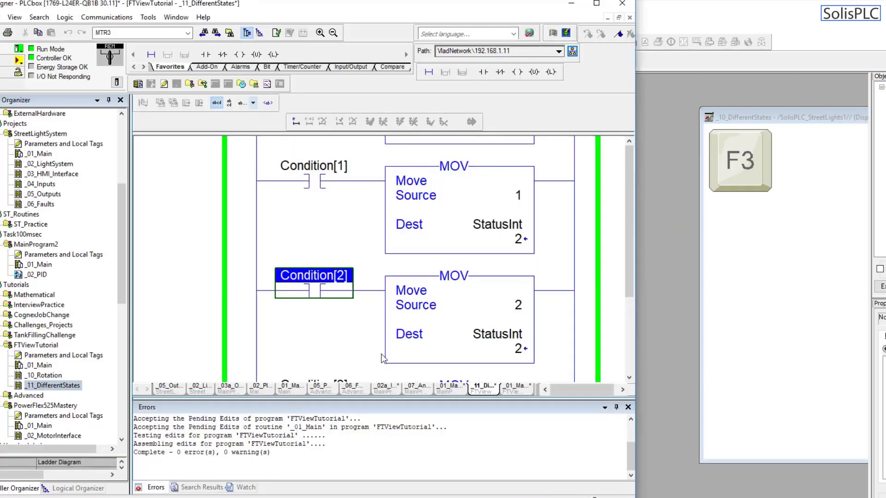
scroll(328, 180, "up", 2)
left_click(318, 151)
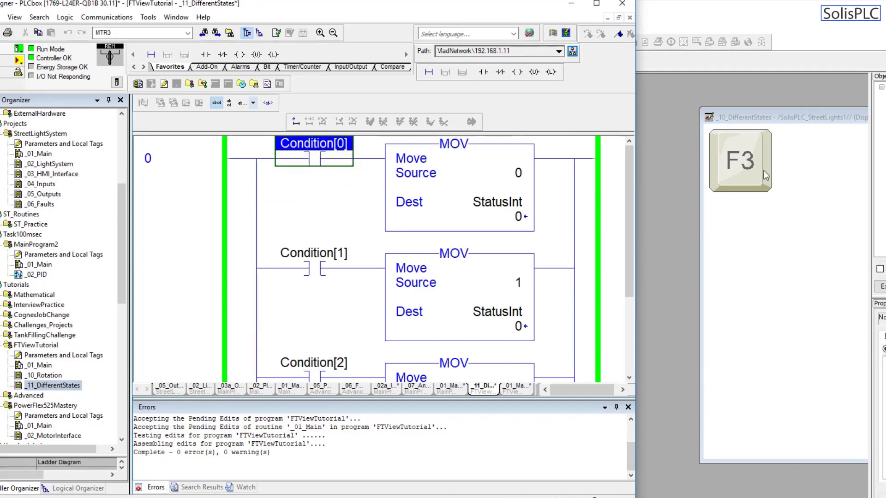
left_click(333, 255)
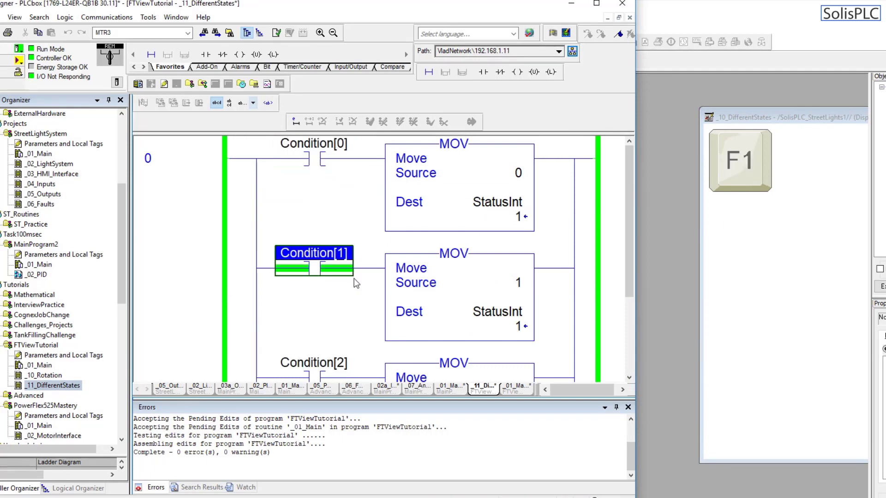
key("ctrl+t")
scroll(341, 272, "down", 2)
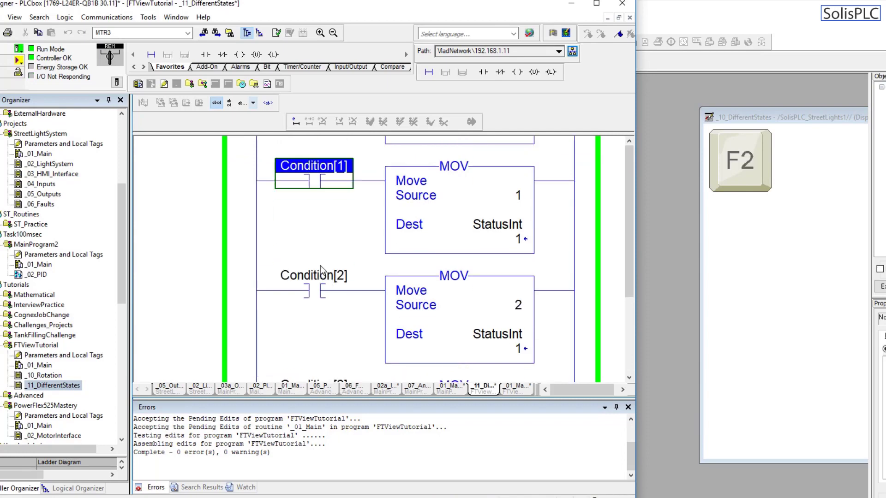
left_click(321, 275)
key("ctrl+t")
key("ctrl+t")
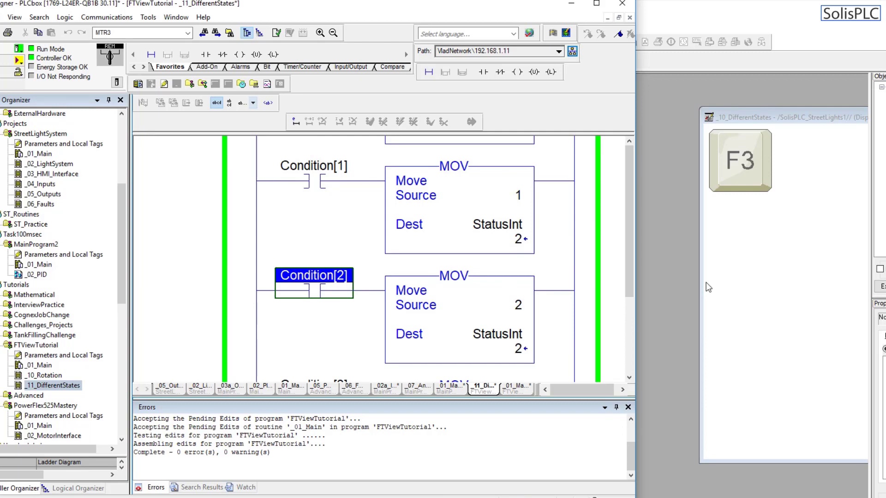
left_click(804, 115)
double_click(804, 115)
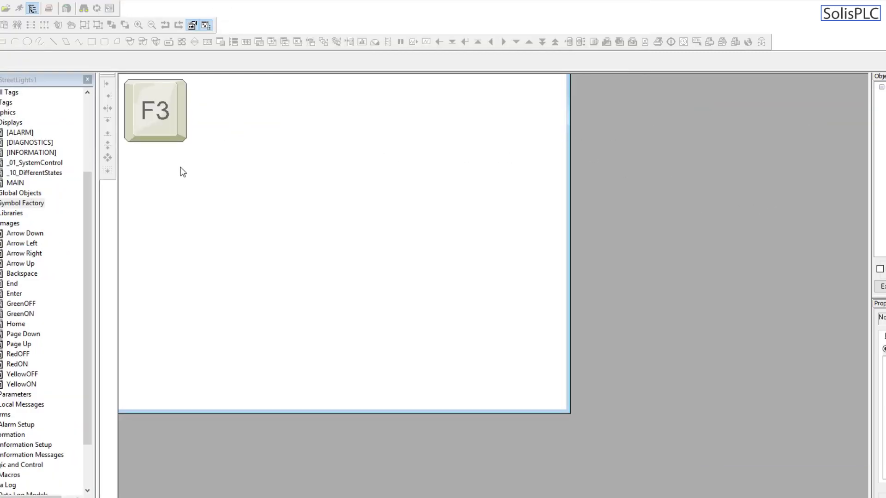
Return _10_DifferentStates to edit mode, cascade the windows, and reposition the display window
key("F4")
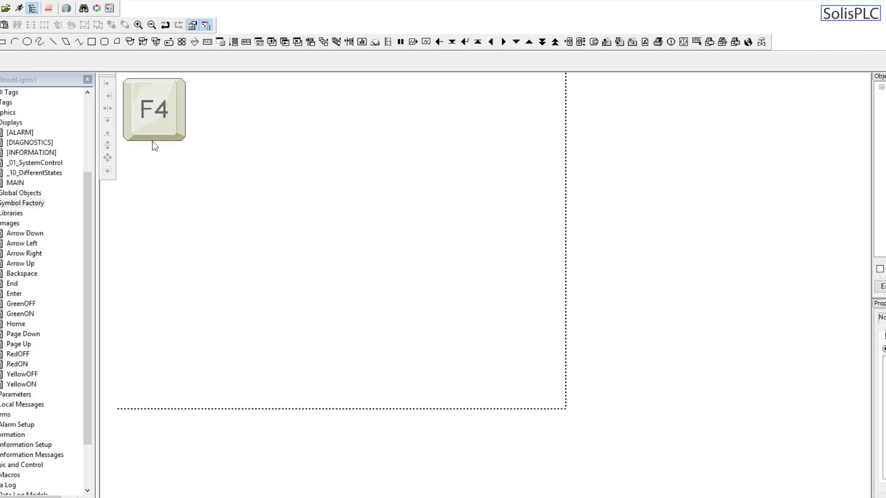
left_click(192, 1)
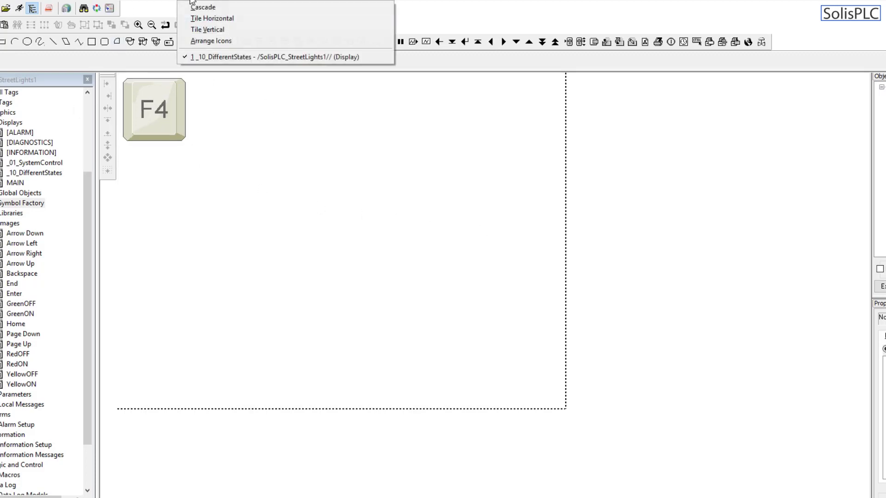
left_click(202, 8)
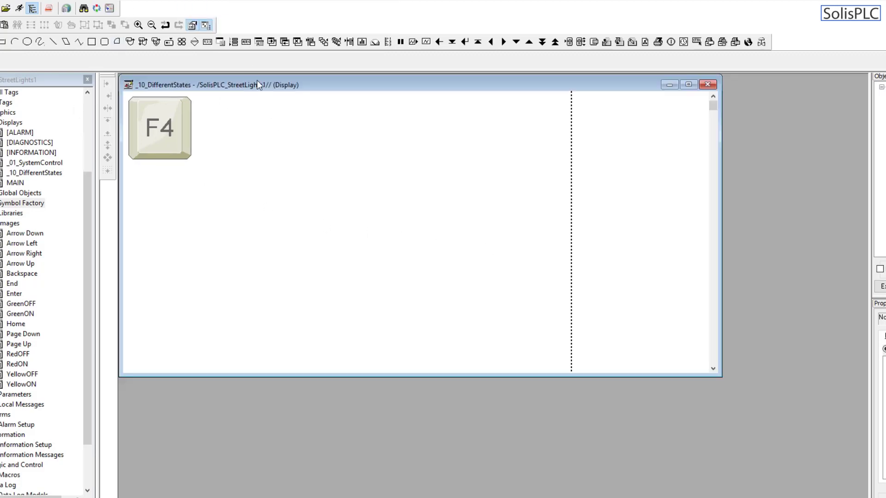
left_click_drag(294, 95, 425, 177)
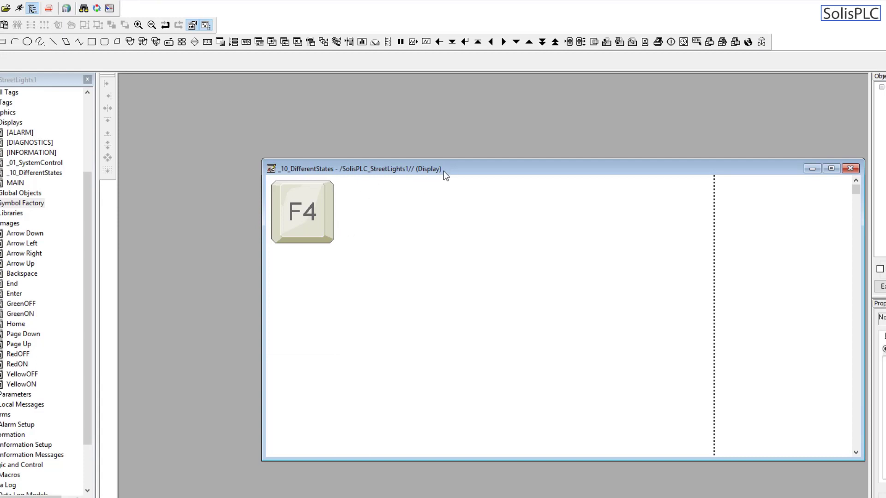
left_click_drag(443, 170, 420, 146)
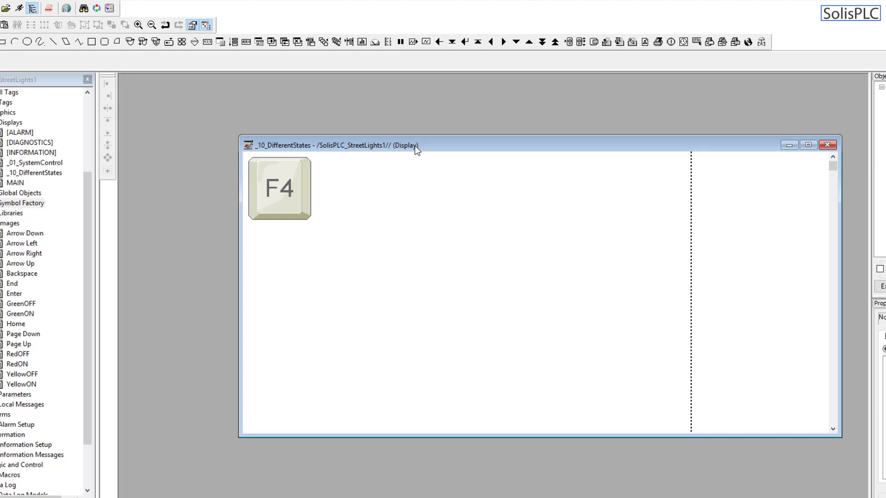
left_click_drag(414, 146, 478, 142)
right_click(367, 193)
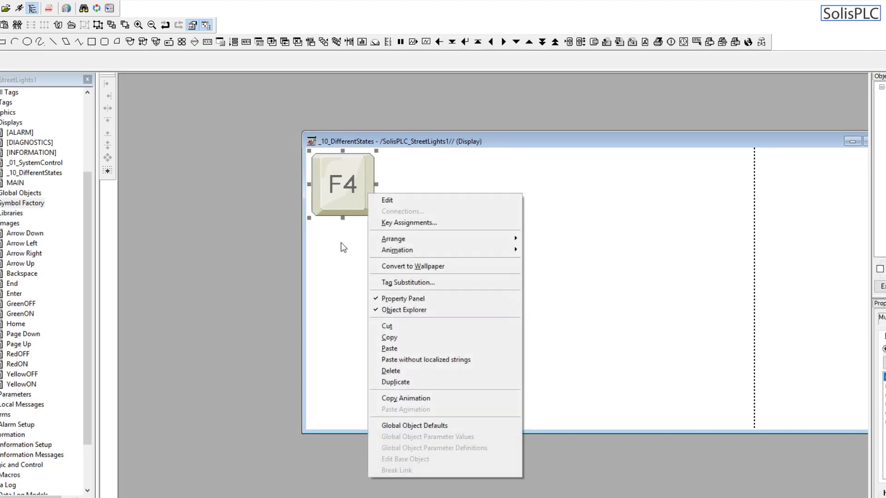
mouse_move(404, 258)
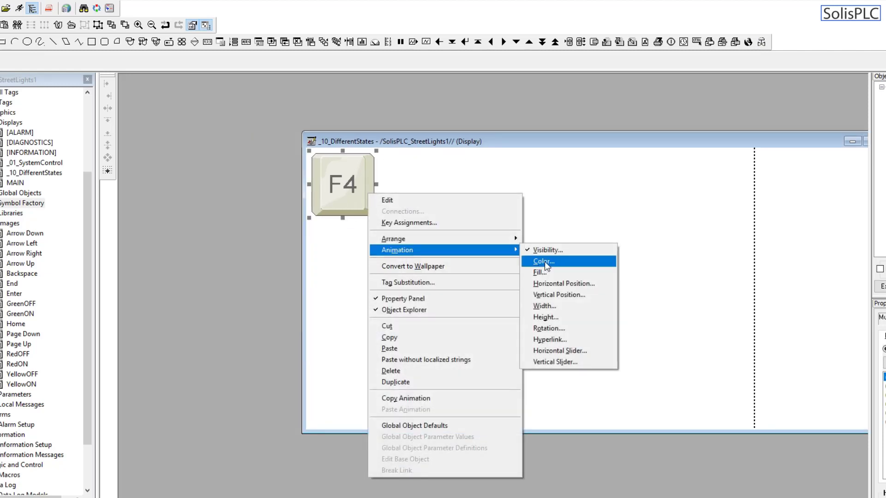
left_click(350, 303)
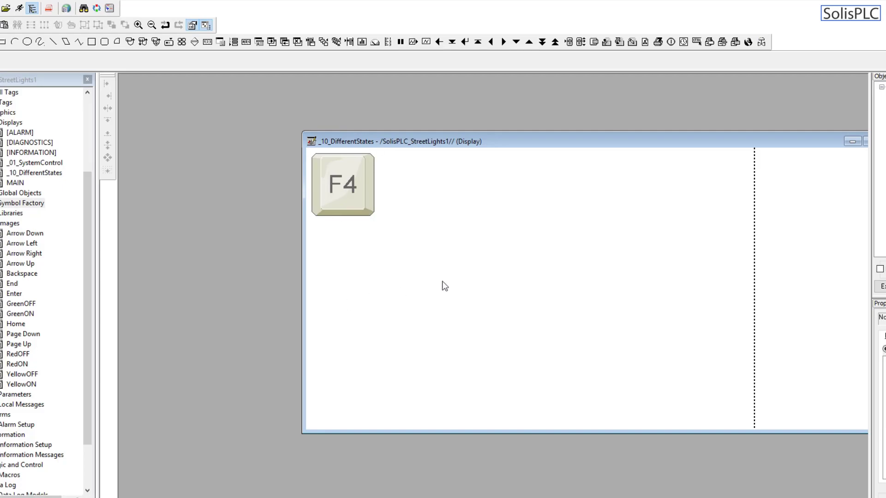